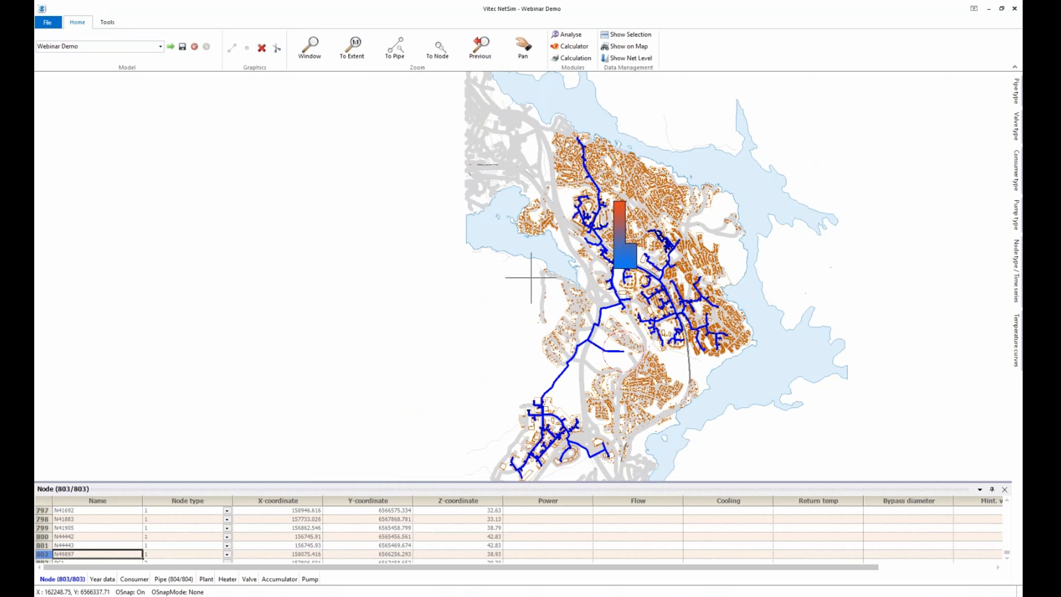
# Zoom the map in on the western branch and its open end node
pyautogui.scroll(-1, 355, 233)
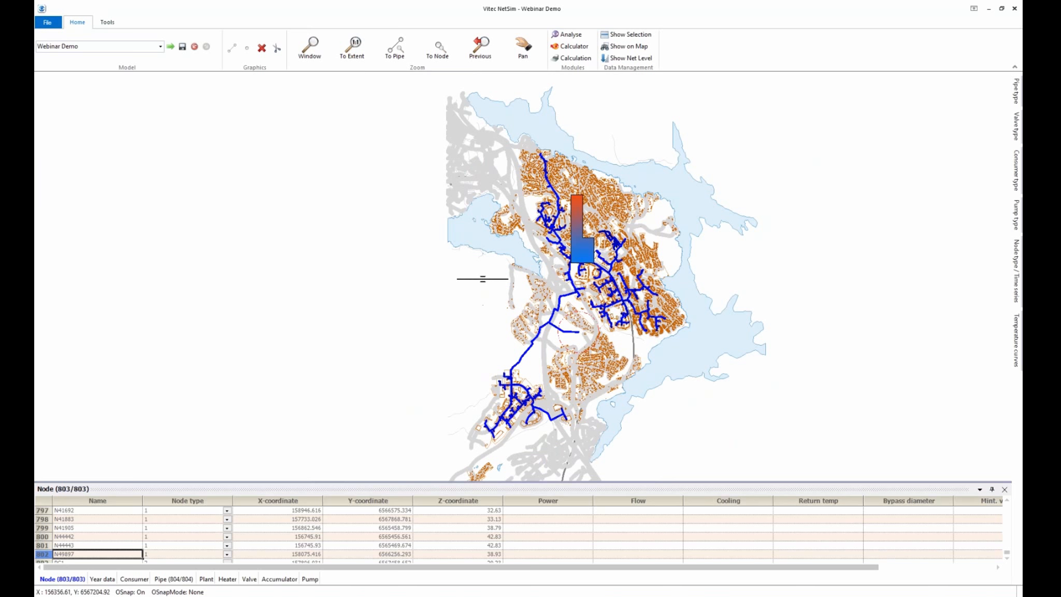
pyautogui.scroll(1, 485, 277)
pyautogui.scroll(1, 555, 300)
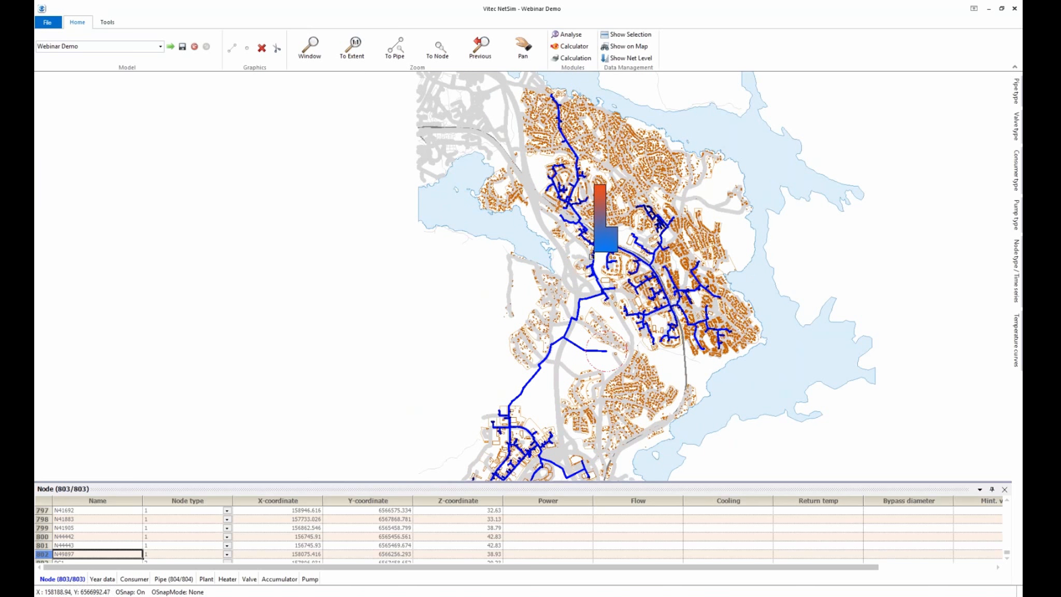
pyautogui.scroll(-1, 524, 278)
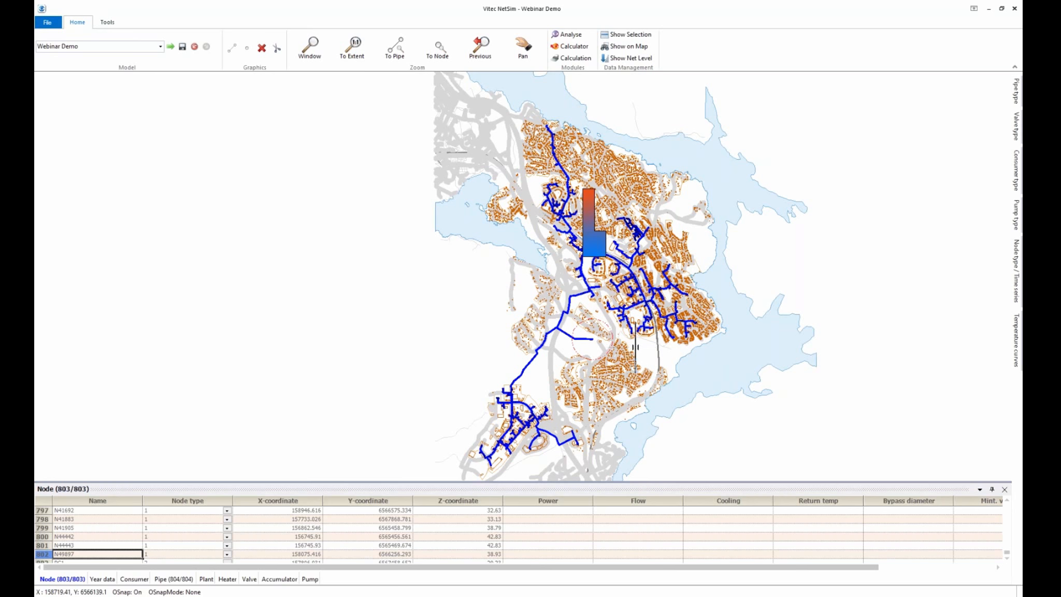
pyautogui.scroll(1, 632, 346)
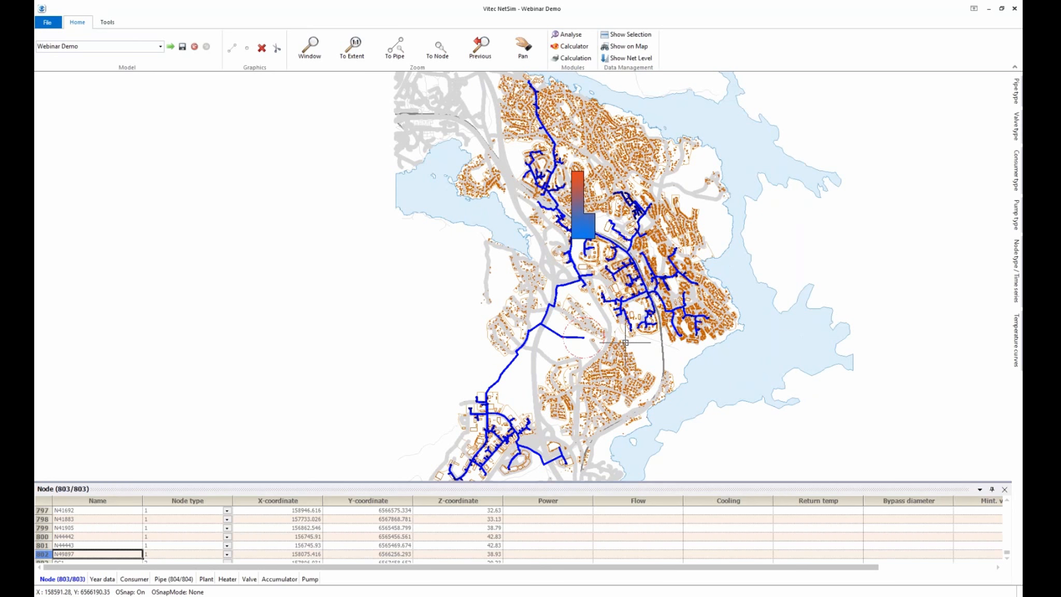
pyautogui.scroll(1, 636, 346)
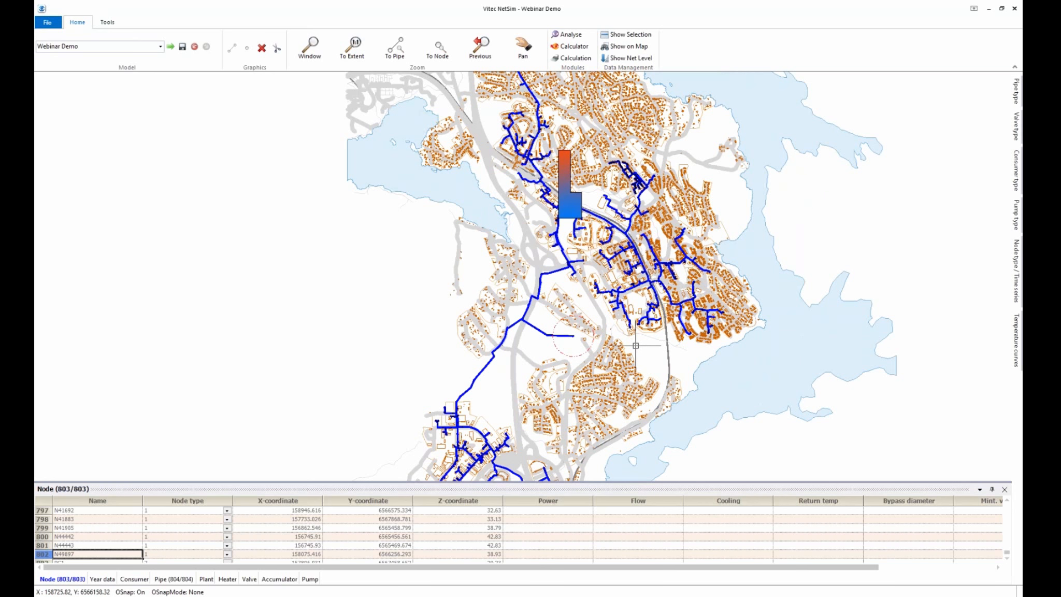
pyautogui.scroll(1, 636, 346)
pyautogui.scroll(1, 601, 336)
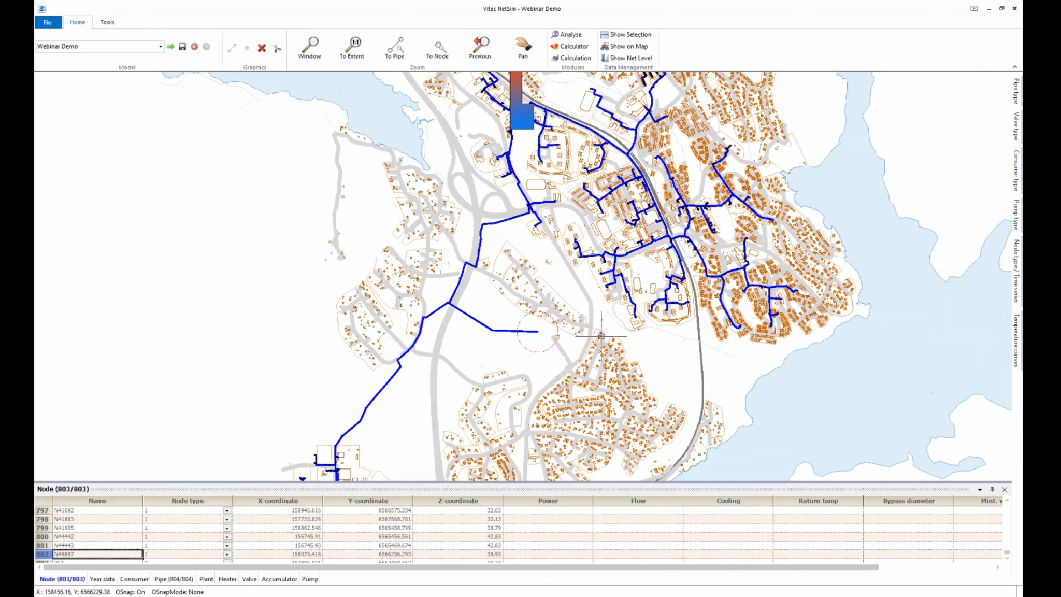
pyautogui.scroll(1, 591, 334)
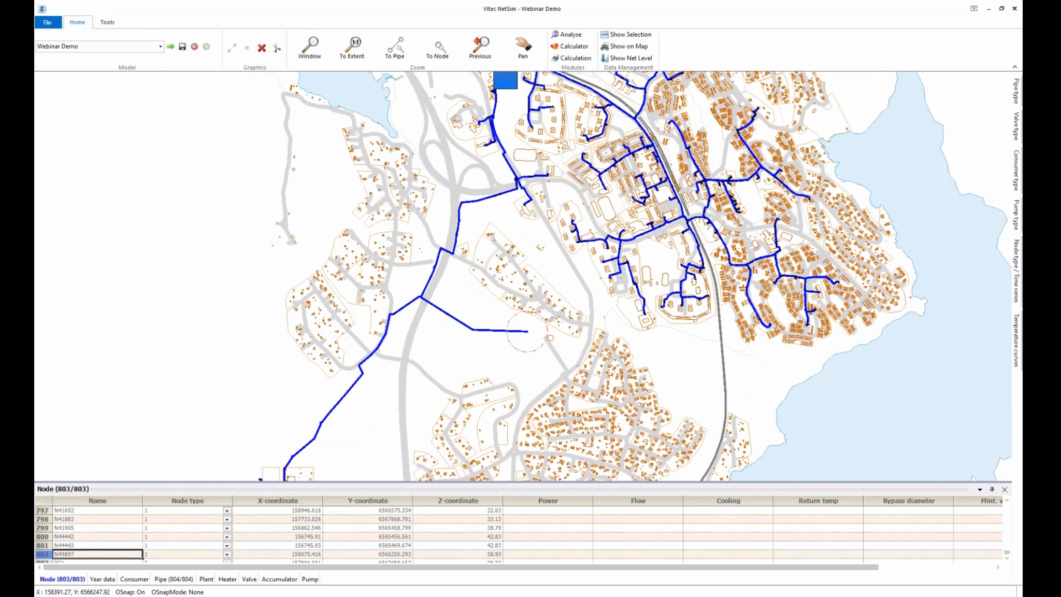
pyautogui.scroll(2, 441, 282)
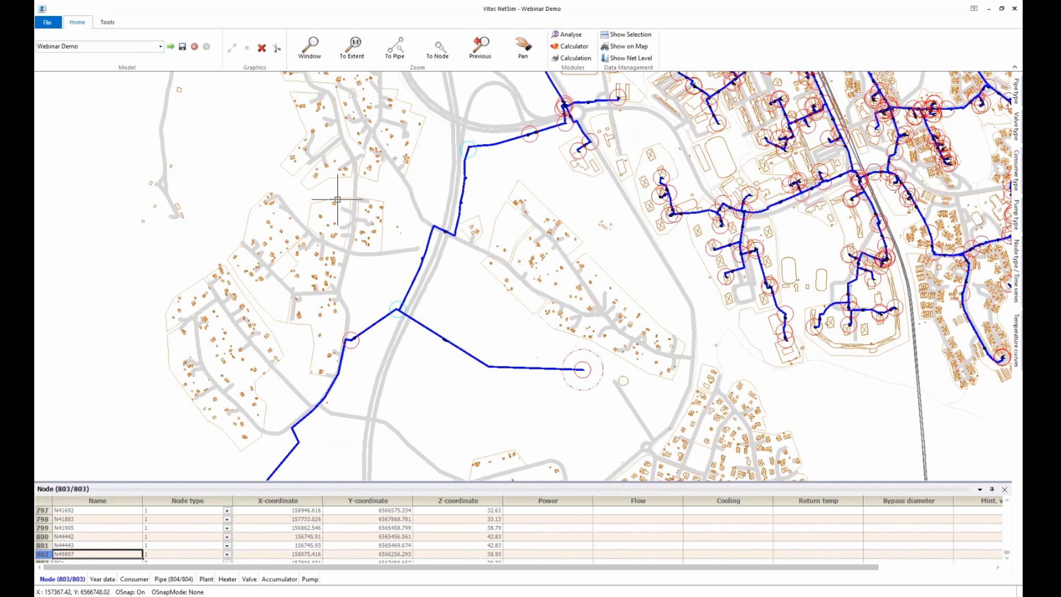
# Draw a new pipe from the western junction node, through one bend point, to a new end point
pyautogui.click(231, 58)
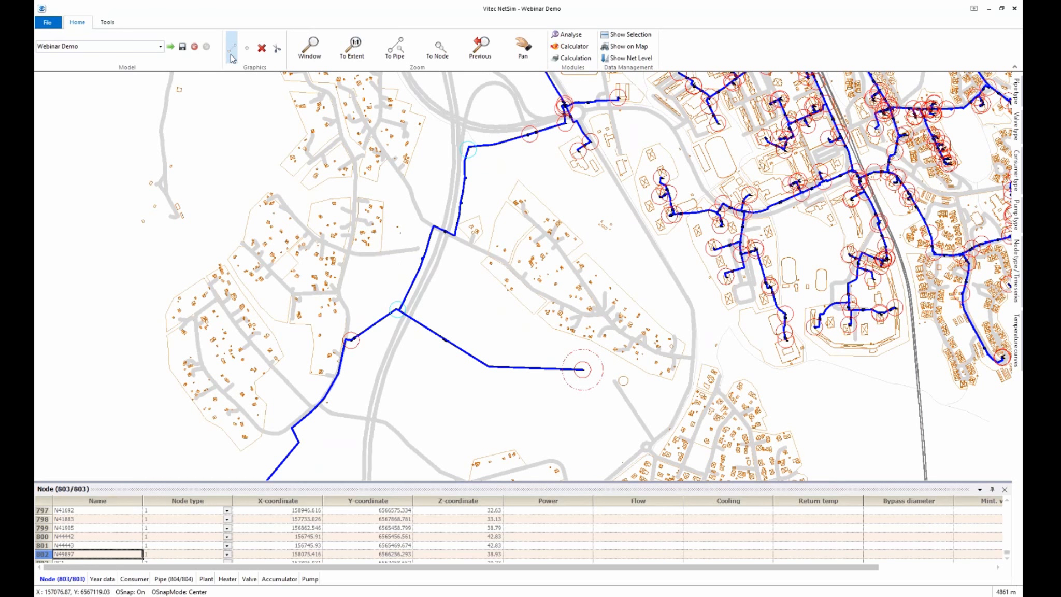
pyautogui.click(351, 342)
pyautogui.click(428, 408)
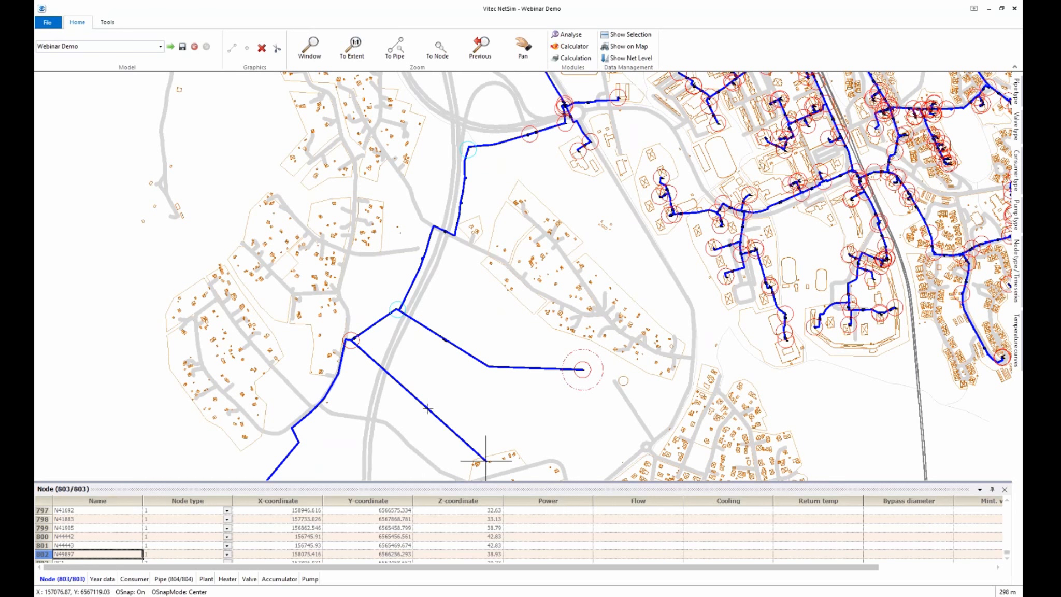
pyautogui.doubleClick(523, 426)
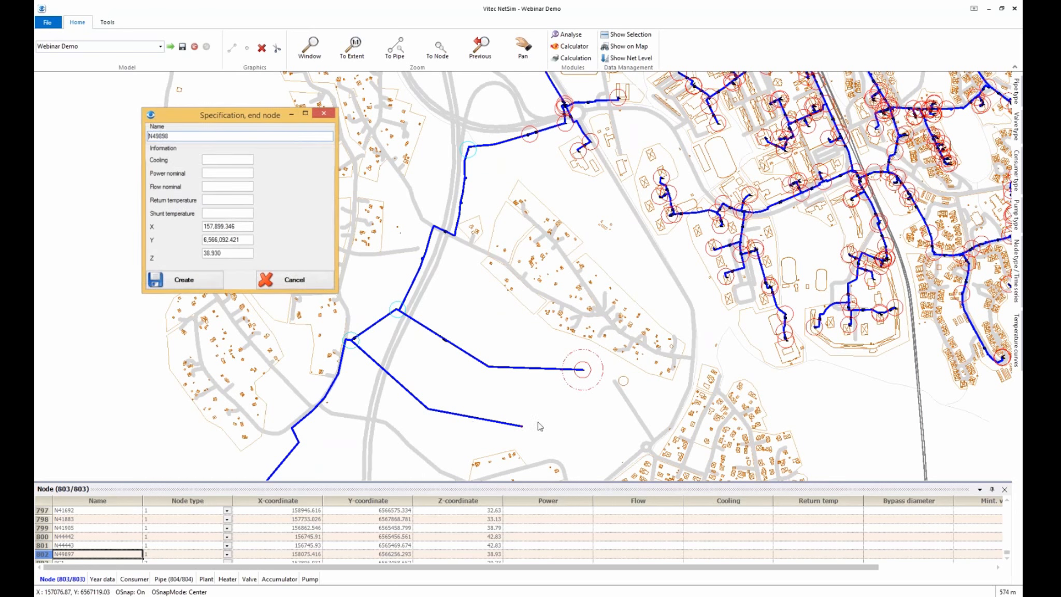
# Create end node N49898 and the 574 m pipe P50738, keeping the default pipe type
pyautogui.click(188, 286)
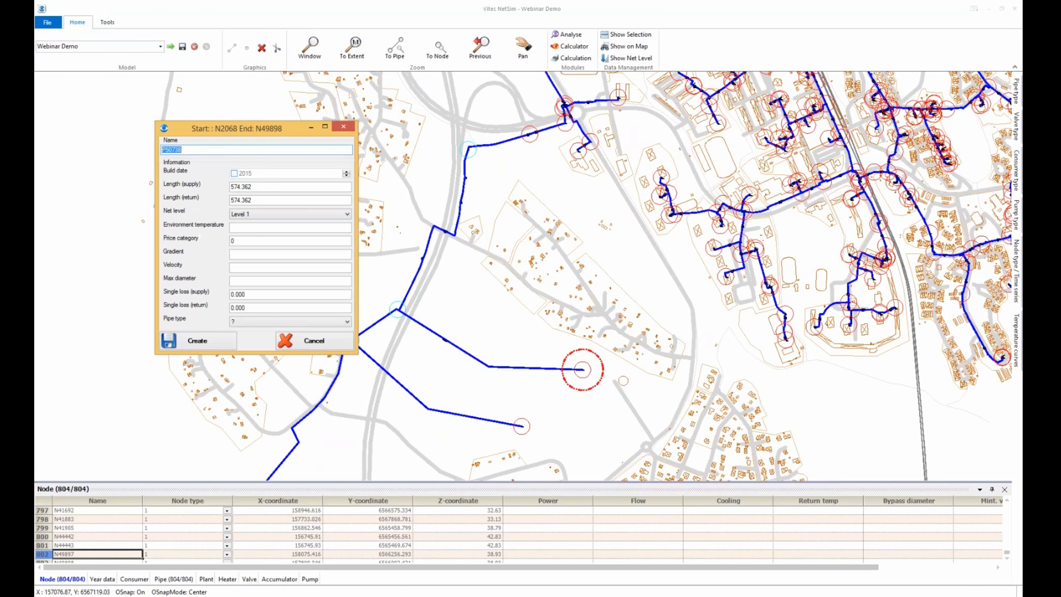
pyautogui.click(290, 321)
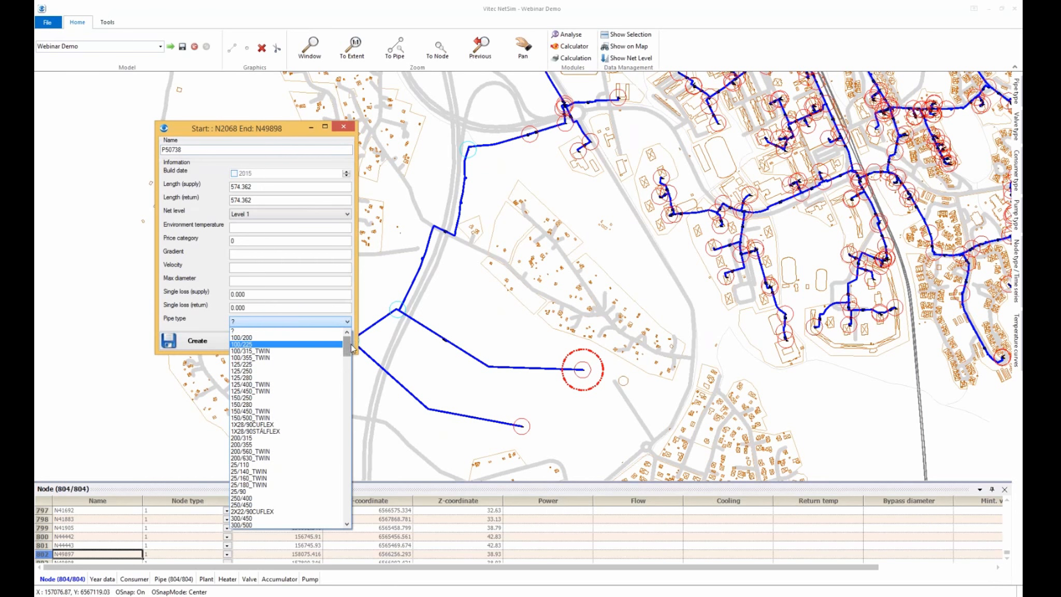
pyautogui.moveTo(348, 349)
pyautogui.mouseDown()
pyautogui.moveTo(350, 362)
pyautogui.moveTo(348, 348)
pyautogui.mouseUp()
pyautogui.click(291, 331)
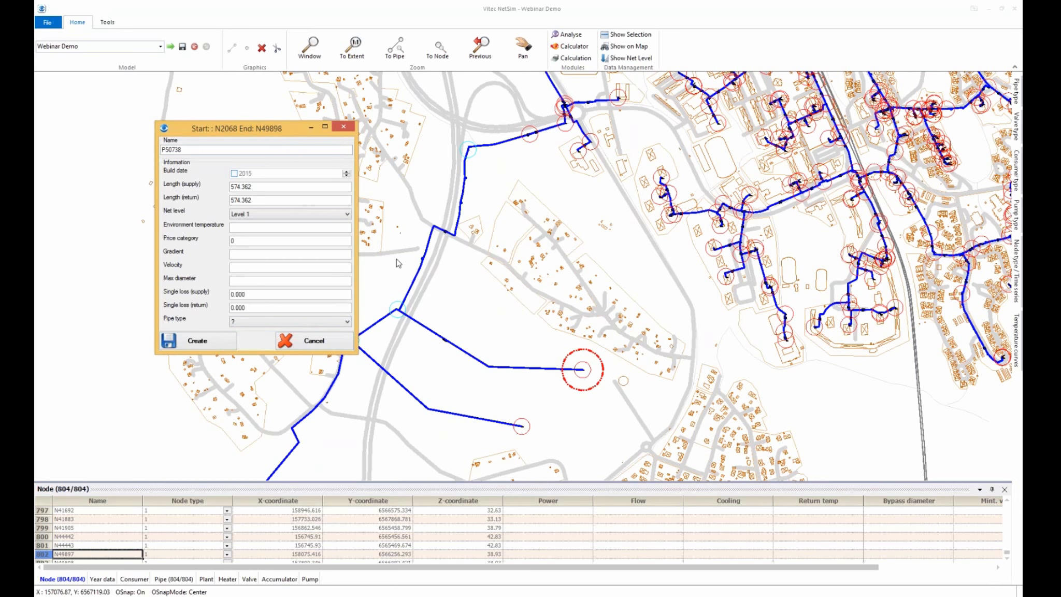
pyautogui.click(211, 340)
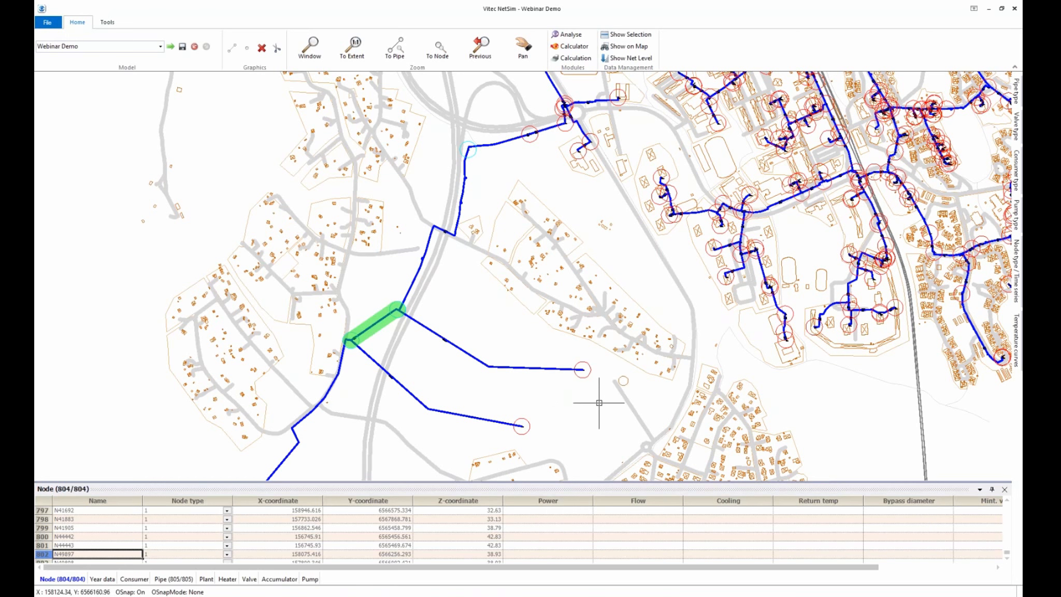
pyautogui.scroll(-1, 612, 381)
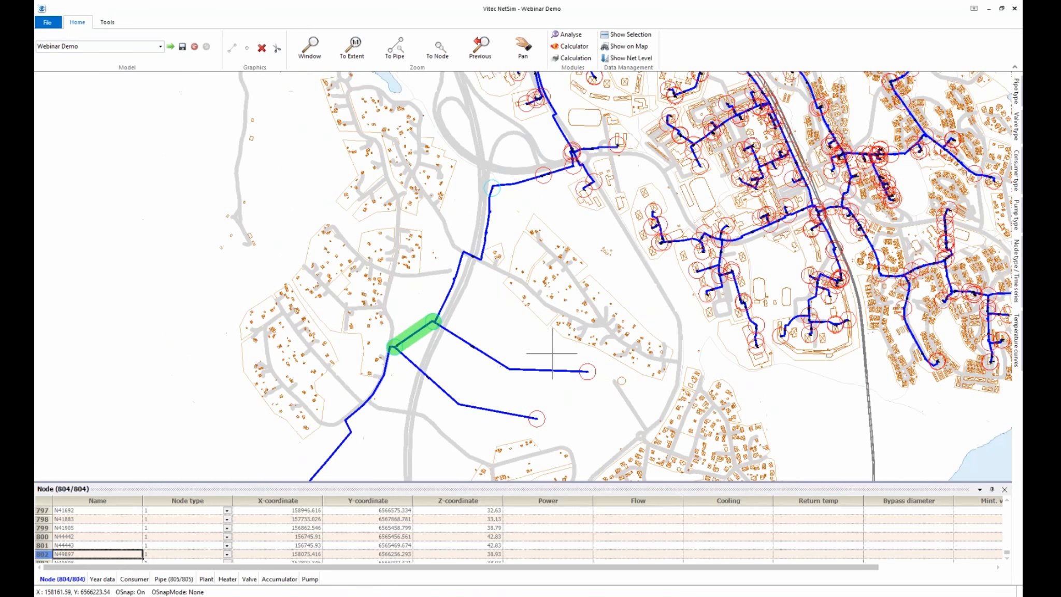
pyautogui.scroll(-1, 531, 339)
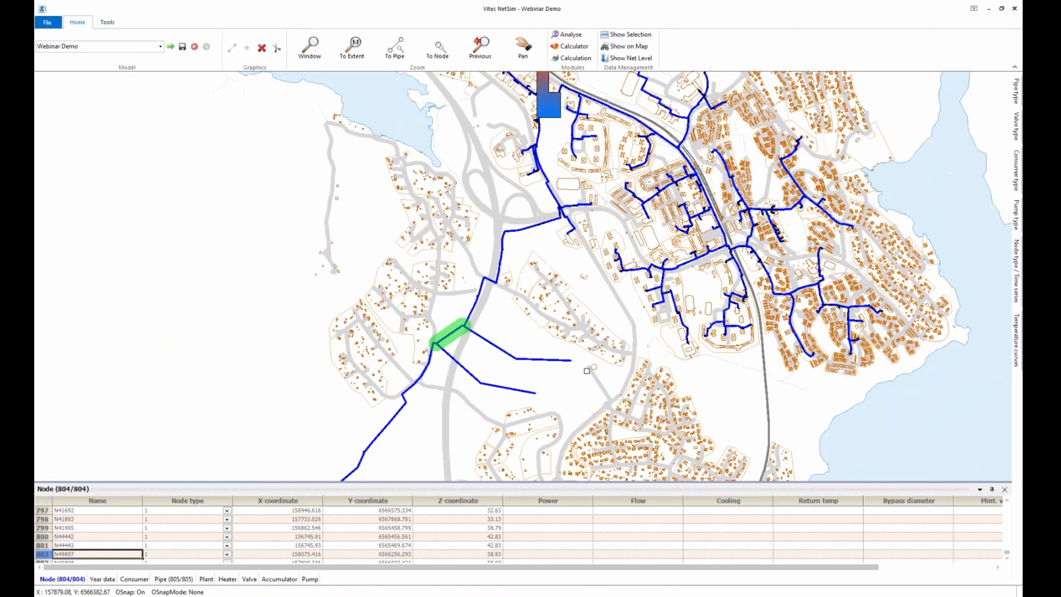
pyautogui.scroll(1, 553, 401)
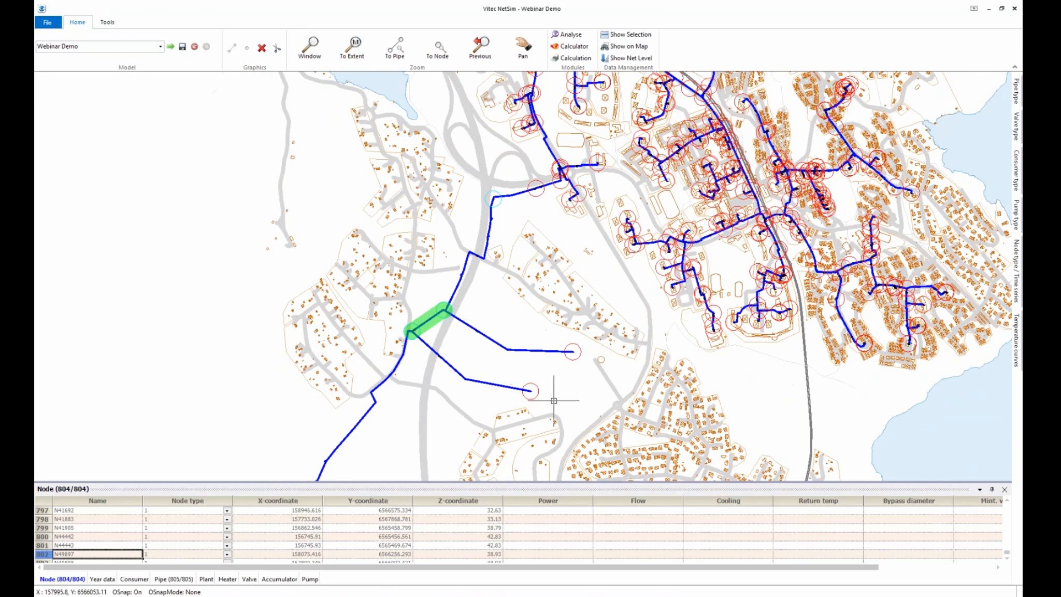
pyautogui.scroll(1, 557, 389)
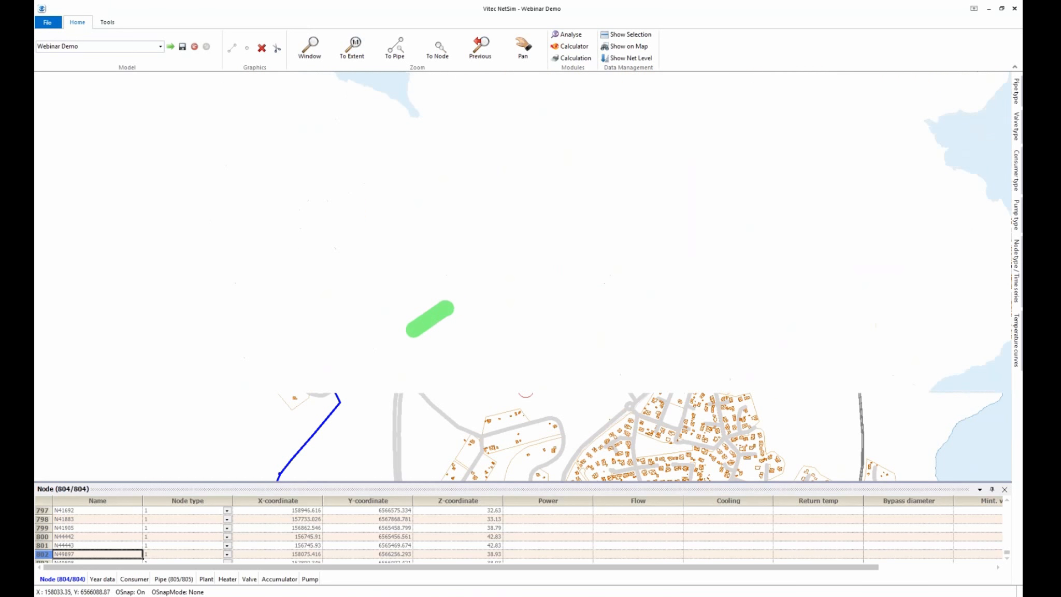
pyautogui.scroll(-2, 563, 386)
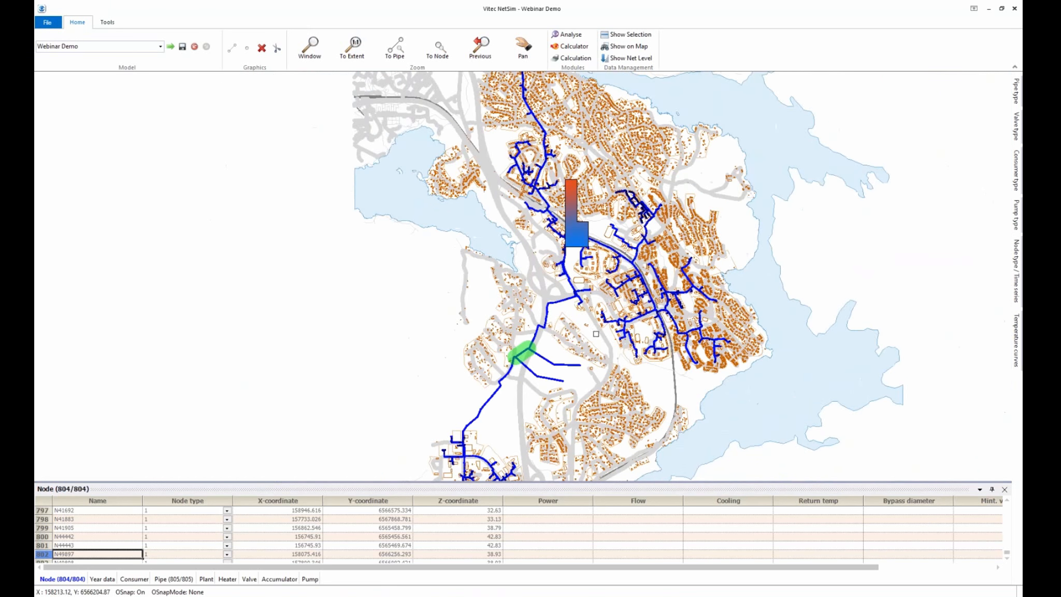
pyautogui.scroll(-1, 586, 336)
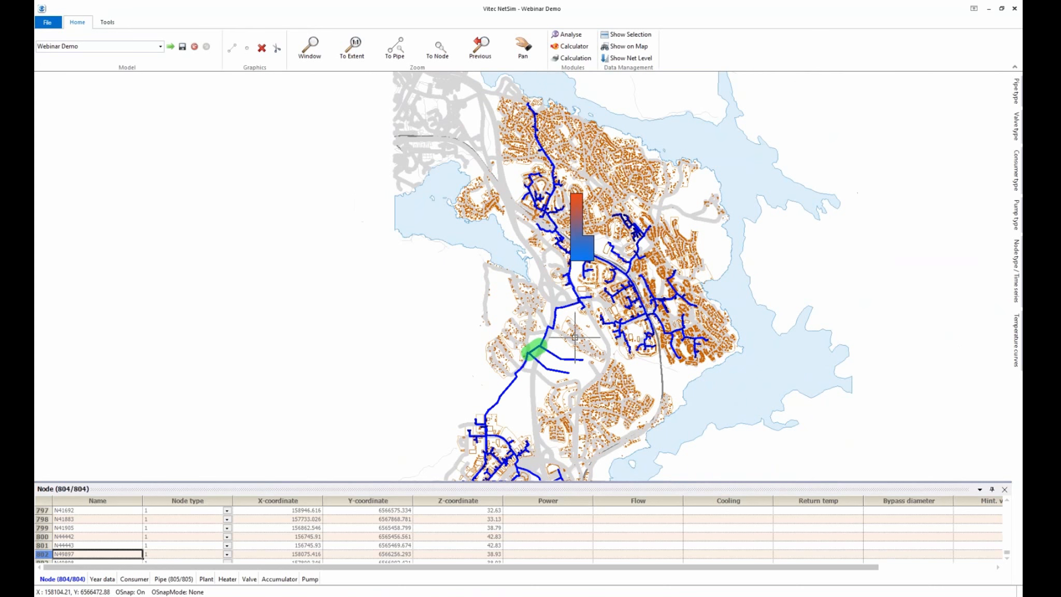
pyautogui.scroll(-1, 494, 332)
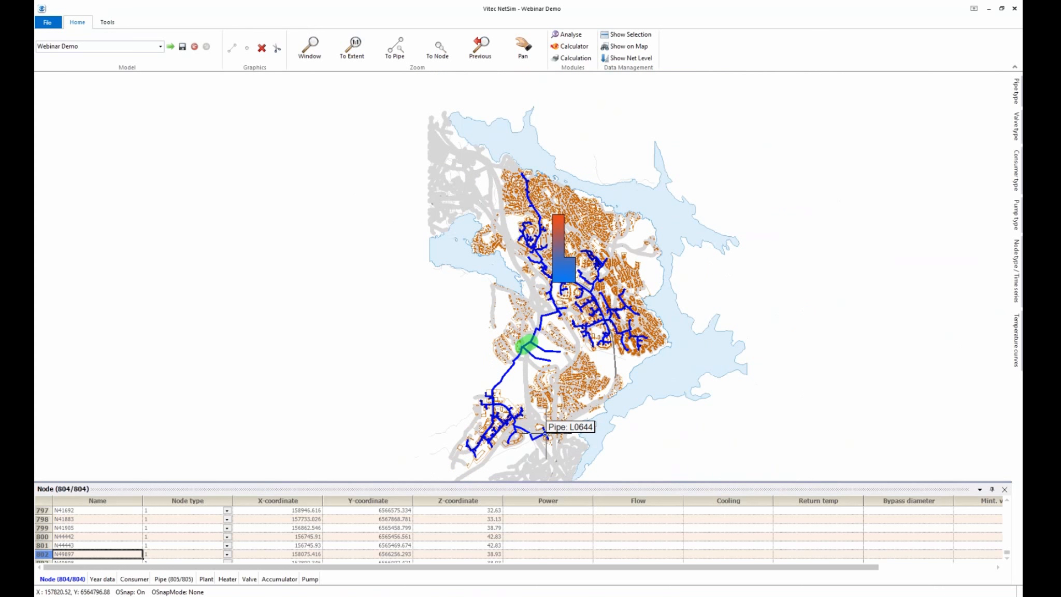
pyautogui.scroll(1, 545, 434)
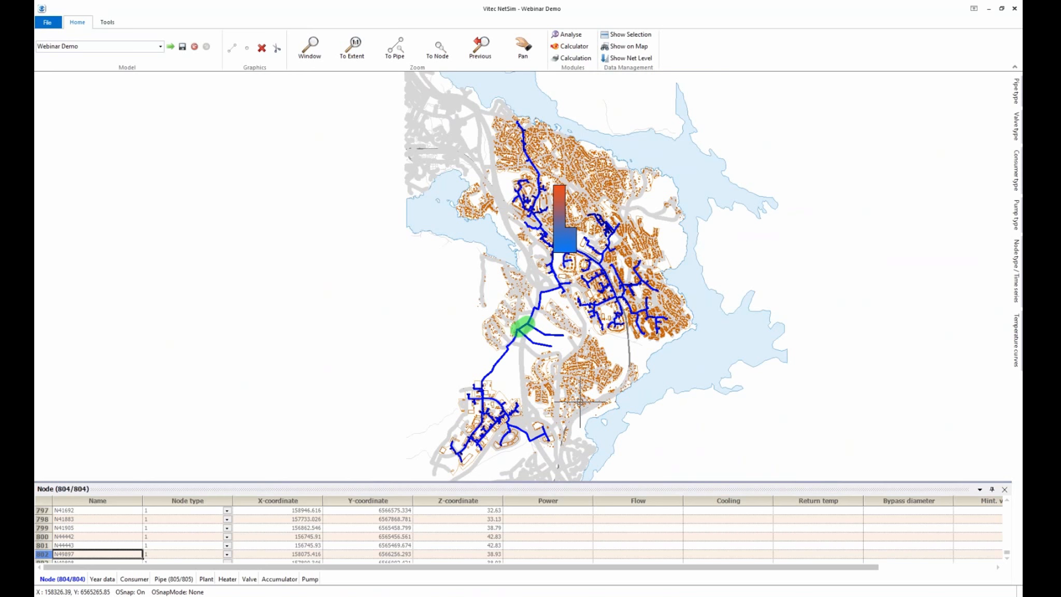
pyautogui.scroll(2, 546, 355)
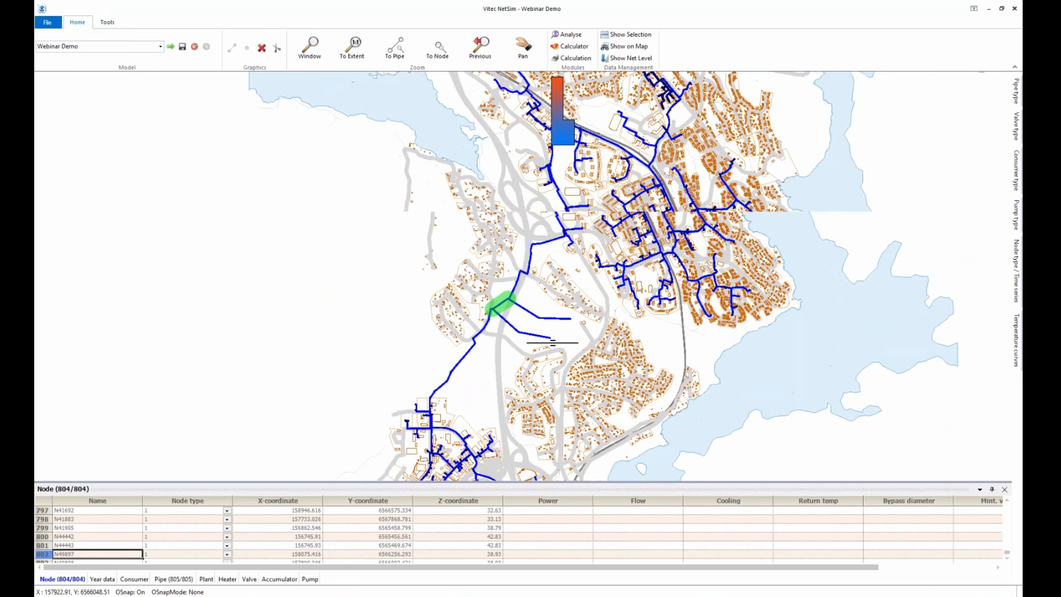
pyautogui.scroll(1, 557, 351)
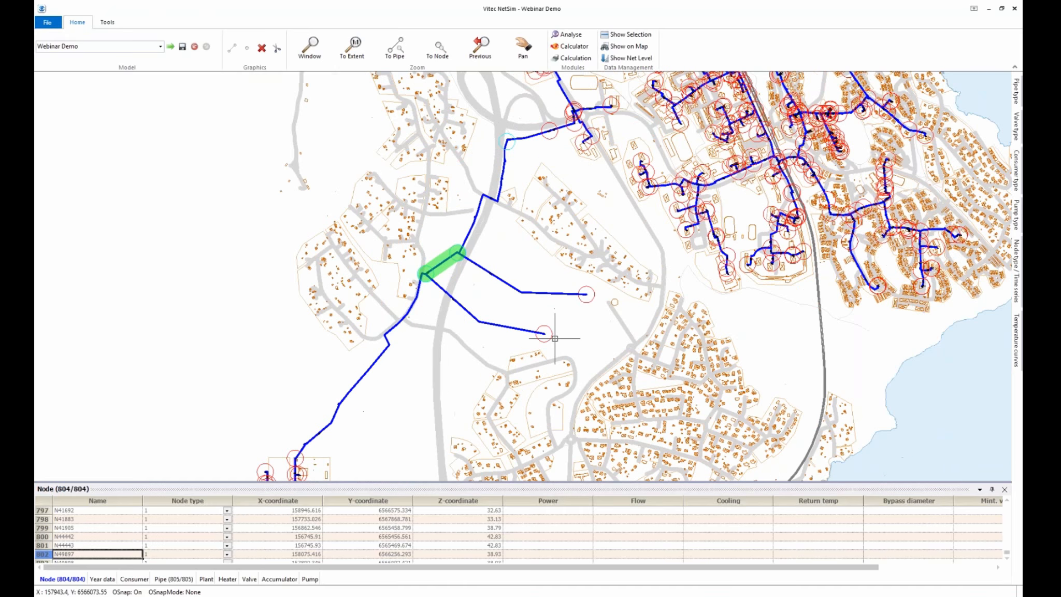
# Enter power 500 and return temperature 45 for node N49898 in the Node table, then save
pyautogui.click(550, 334)
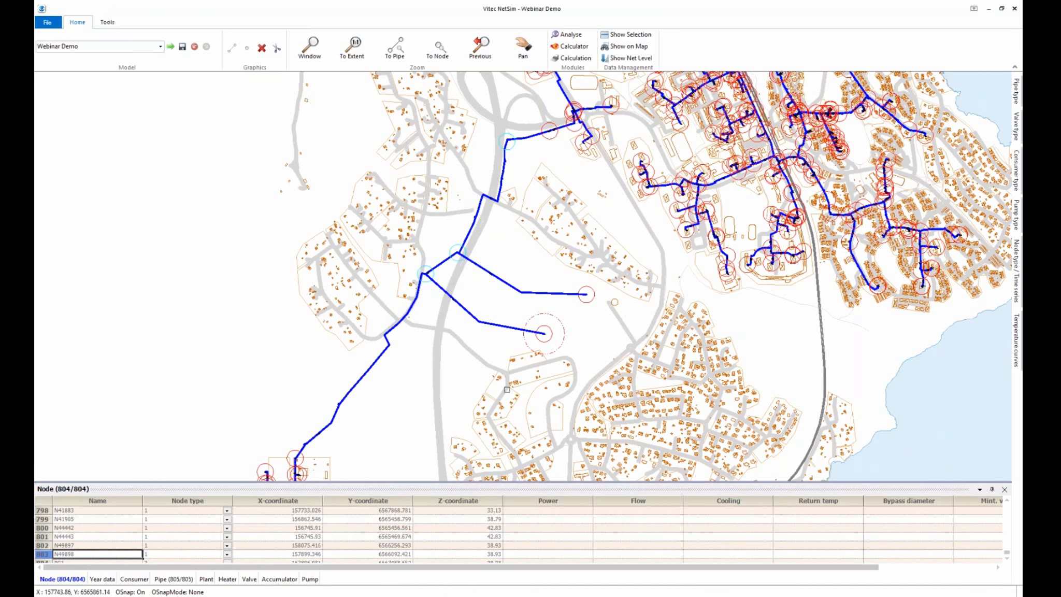
pyautogui.click(537, 554)
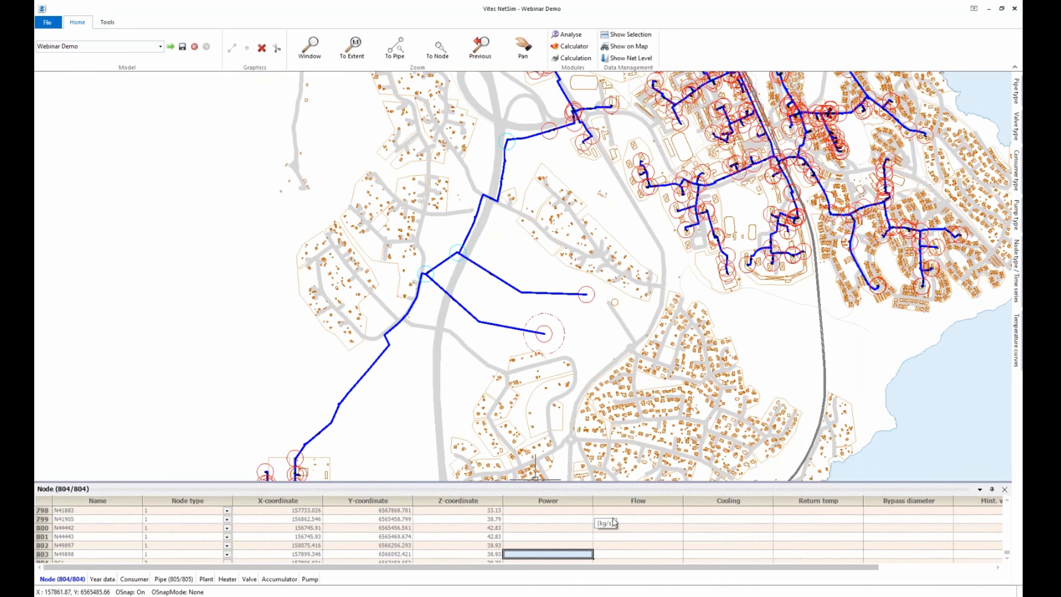
pyautogui.click(558, 557)
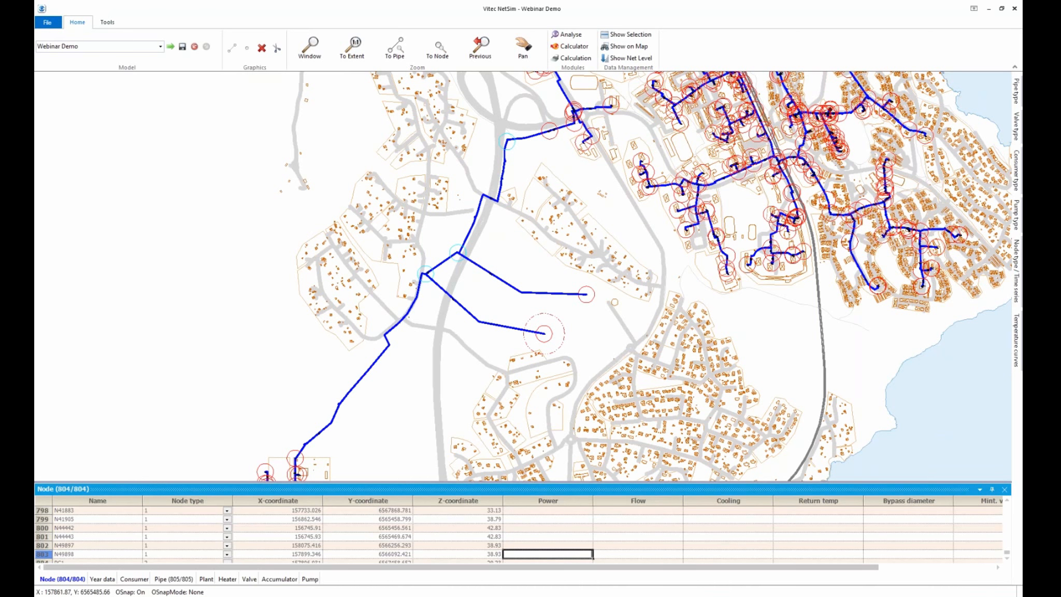
pyautogui.press('Tab')
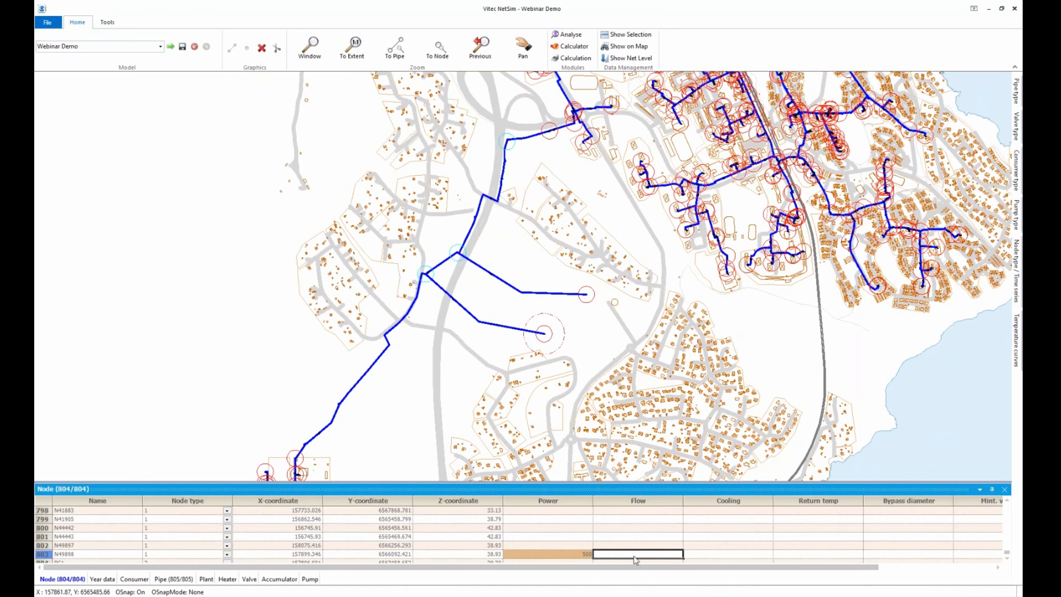
pyautogui.click(807, 558)
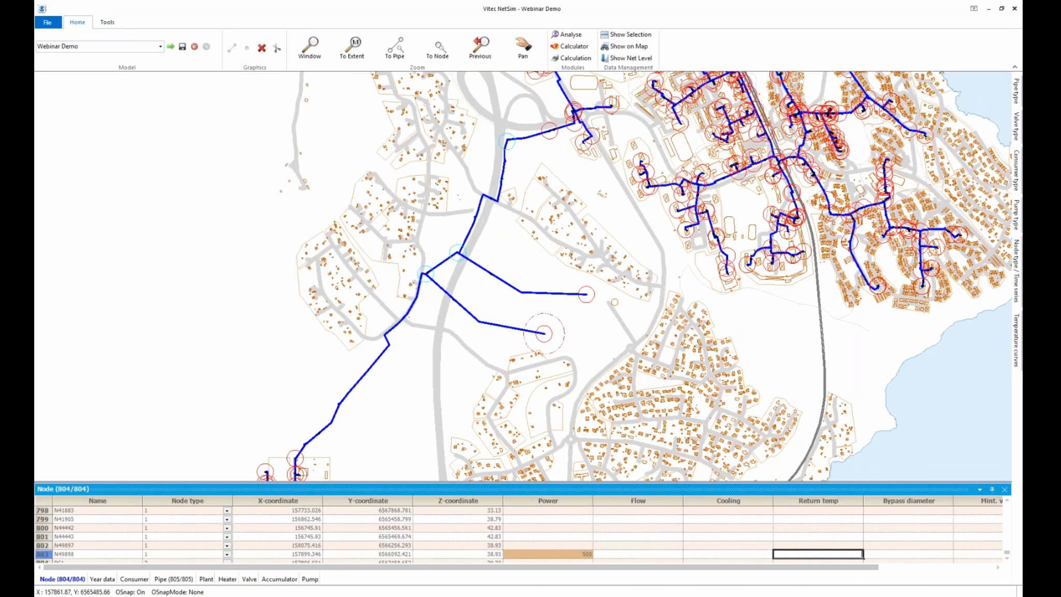
pyautogui.write('45')
pyautogui.click(747, 546)
pyautogui.rightClick(564, 548)
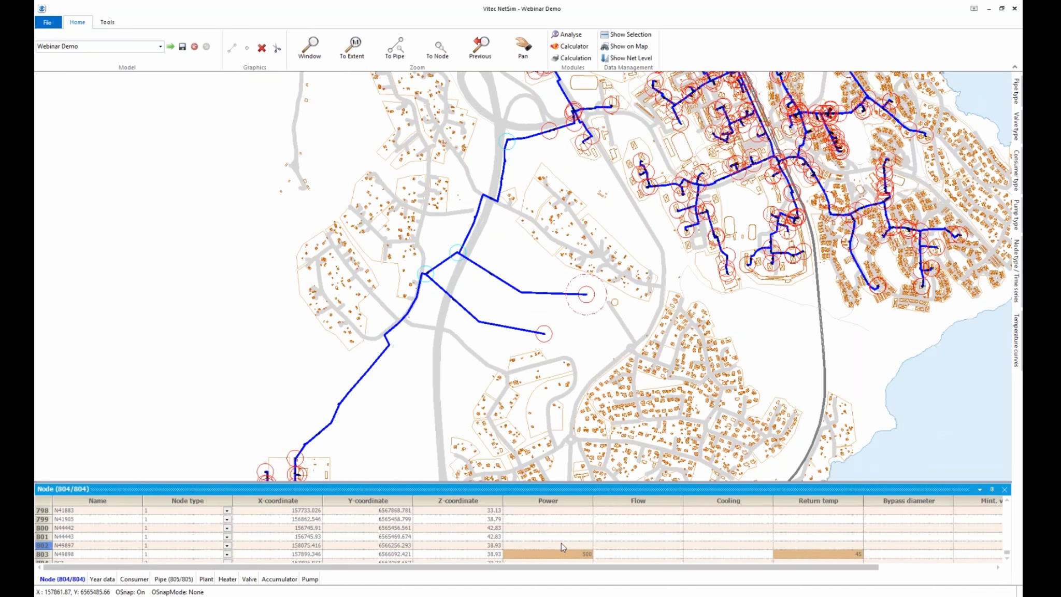
pyautogui.click(585, 549)
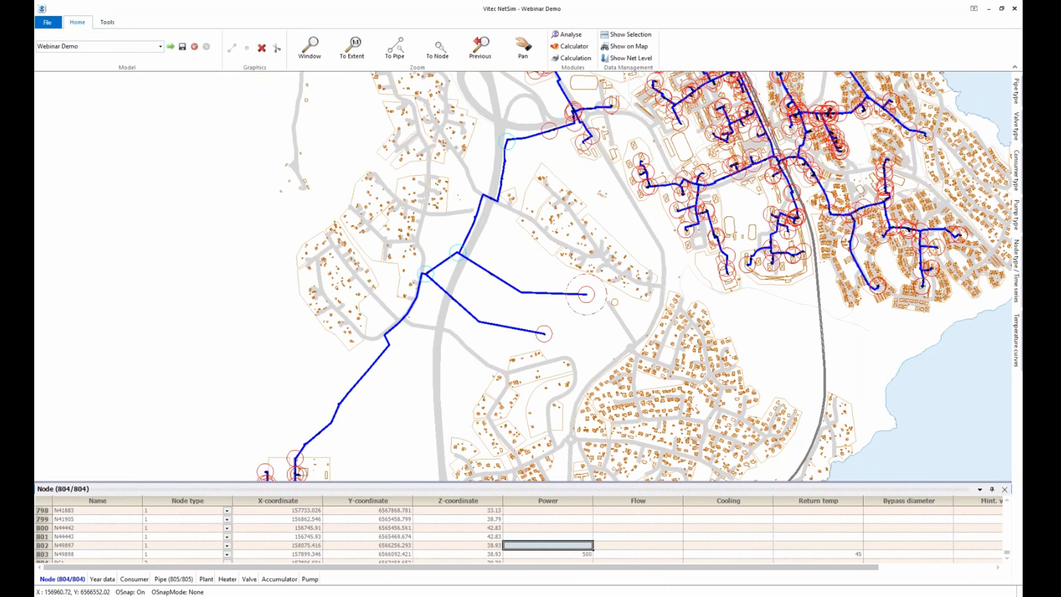
# Zoom out over the whole network and open the Calculation settings dialog beside it
pyautogui.scroll(-1, 425, 305)
pyautogui.scroll(-1, 429, 309)
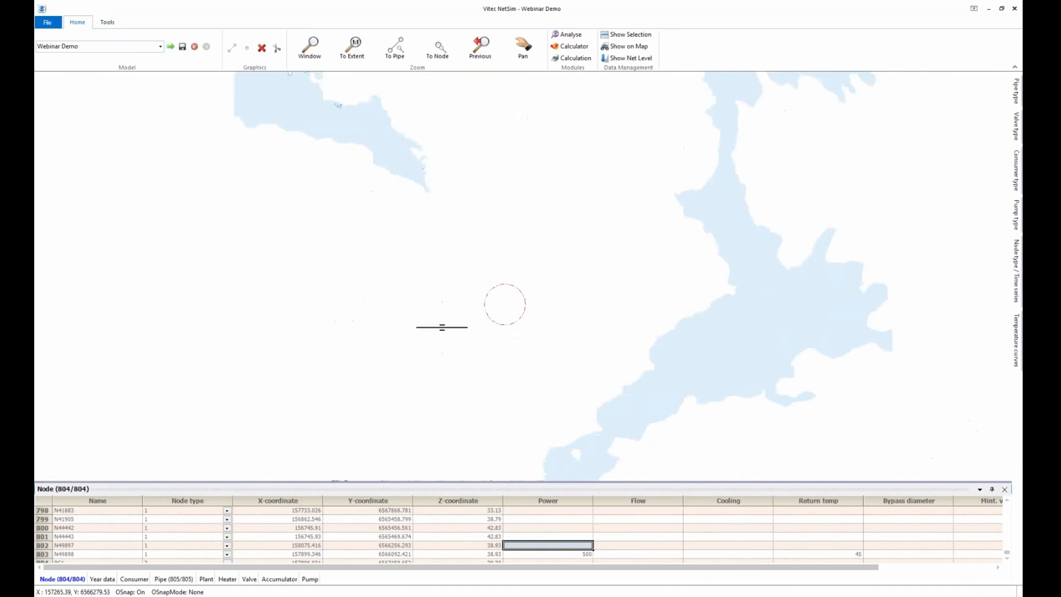
pyautogui.scroll(-1, 405, 297)
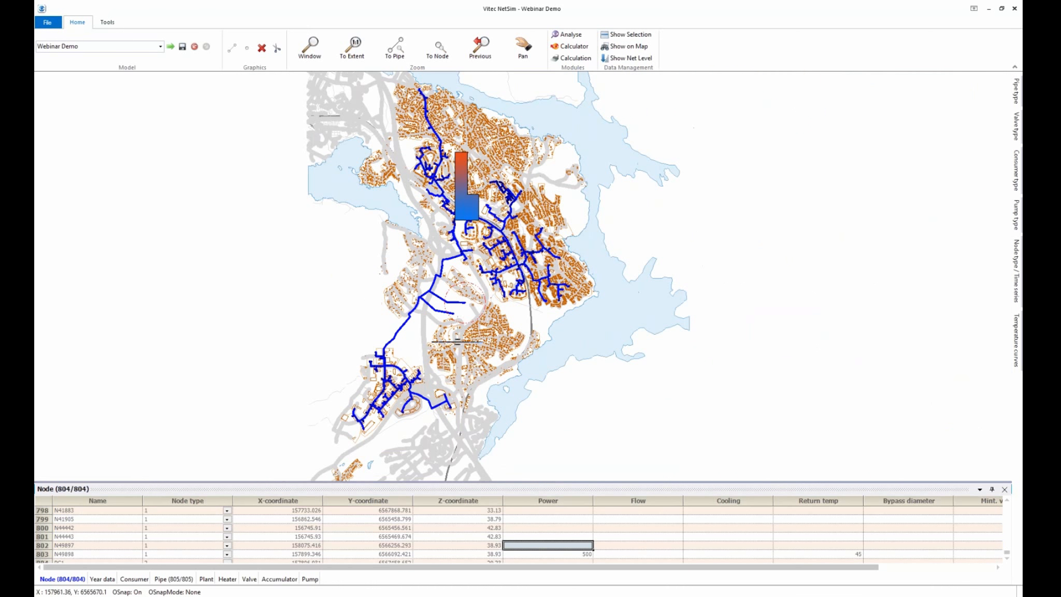
pyautogui.scroll(-1, 399, 292)
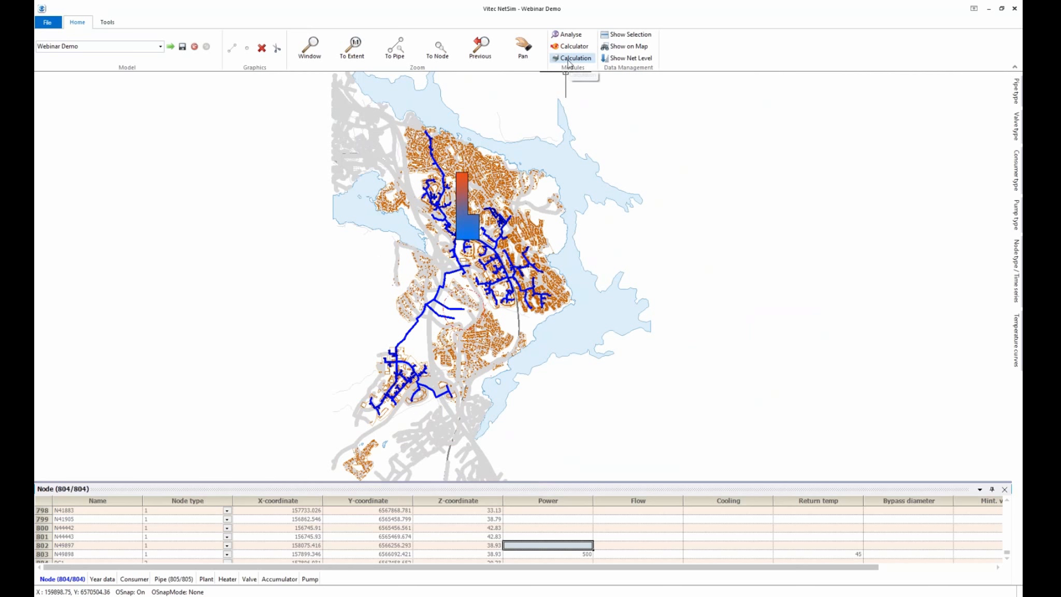
pyautogui.click(570, 59)
pyautogui.moveTo(474, 137); pyautogui.dragTo(393, 106)
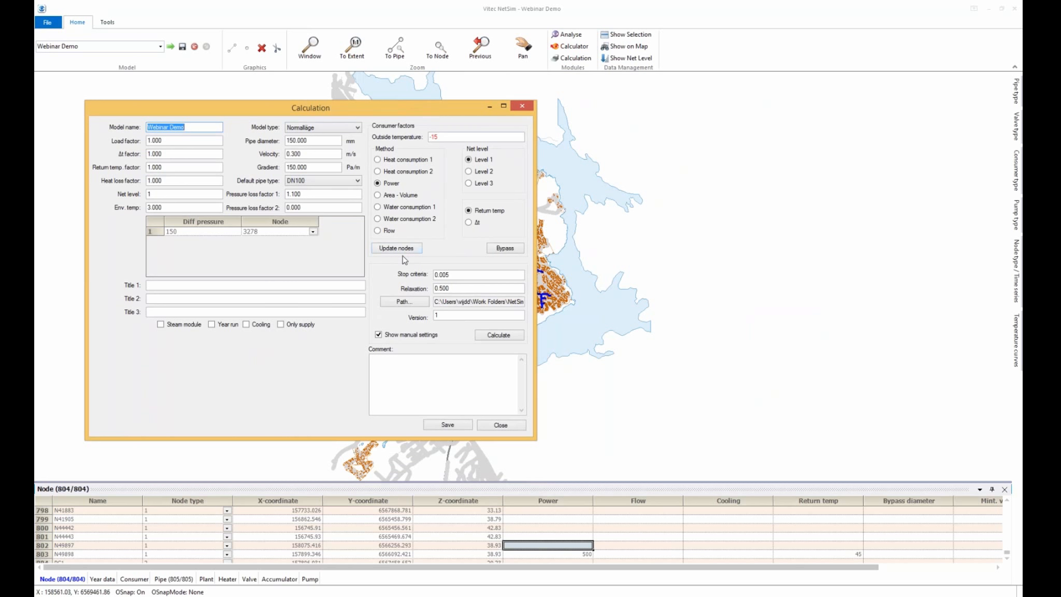
pyautogui.click(550, 345)
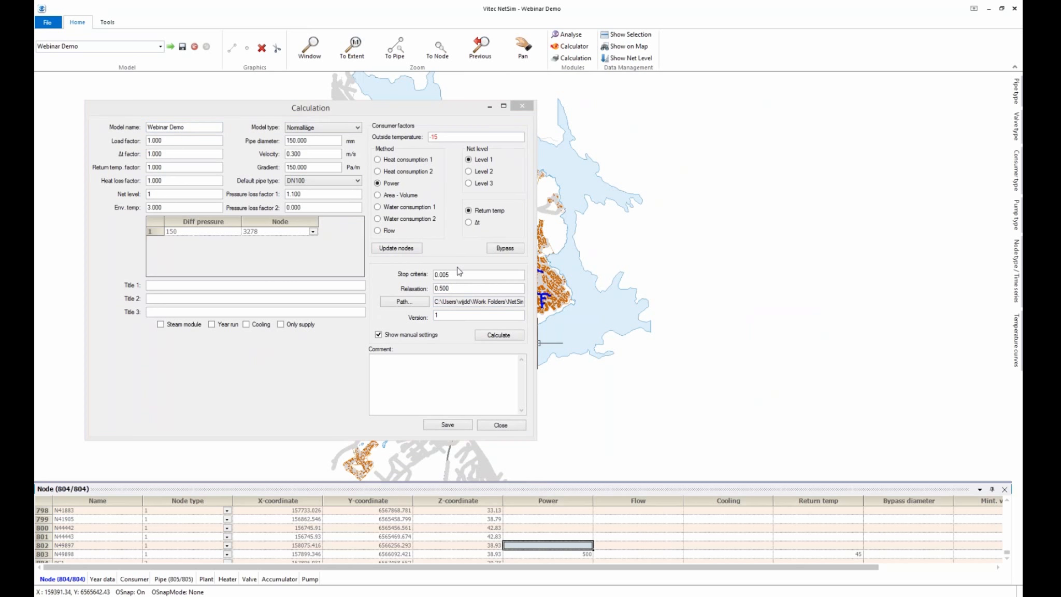
pyautogui.moveTo(383, 110); pyautogui.dragTo(862, 132)
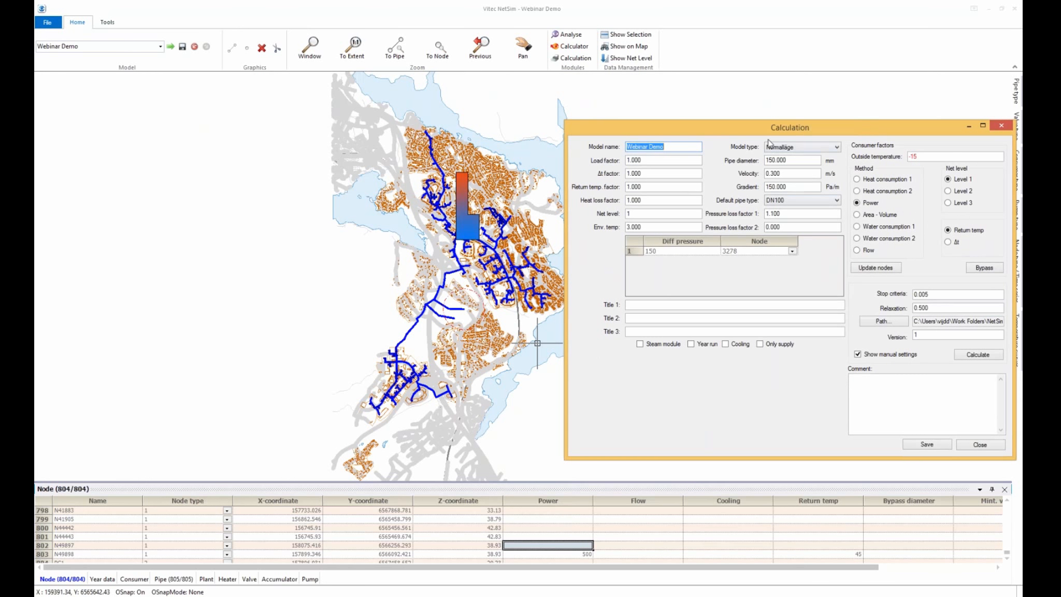
pyautogui.moveTo(771, 139); pyautogui.dragTo(556, 131)
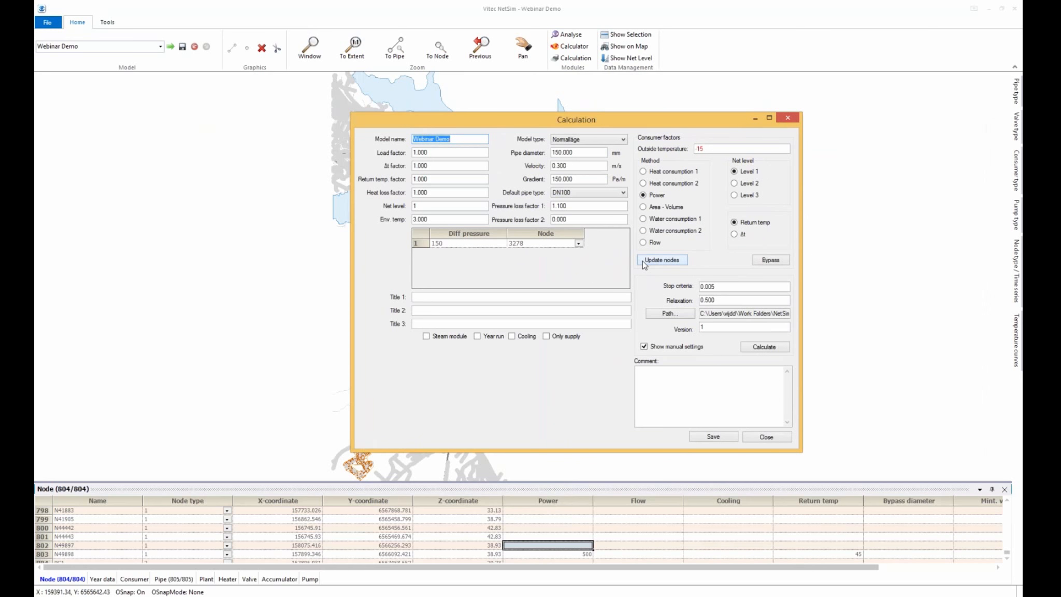
# Run the static calculation of the Webinar Demo model and close the finished module
pyautogui.click(764, 347)
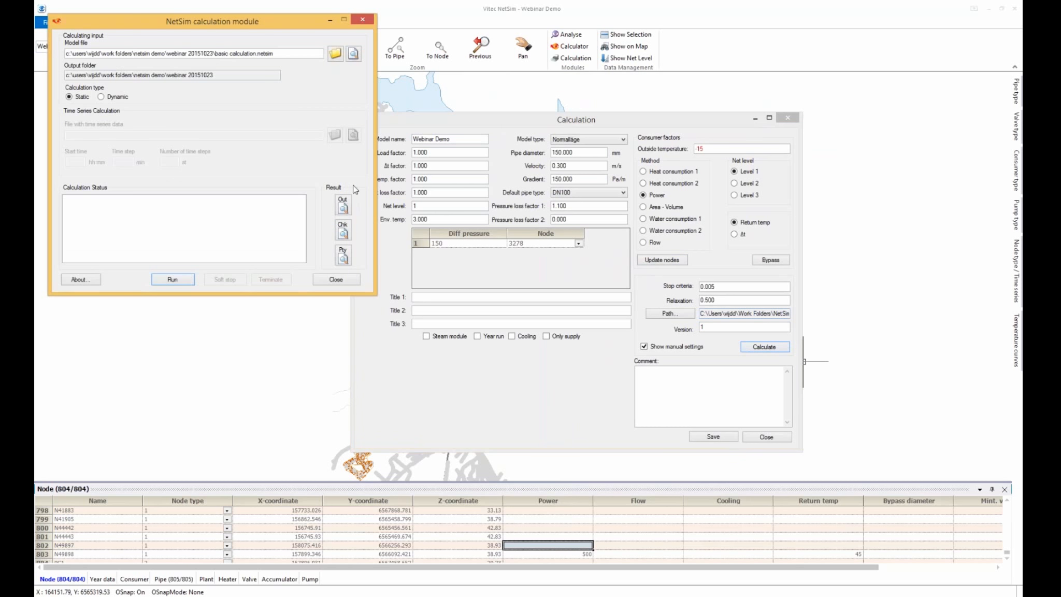
pyautogui.click(173, 280)
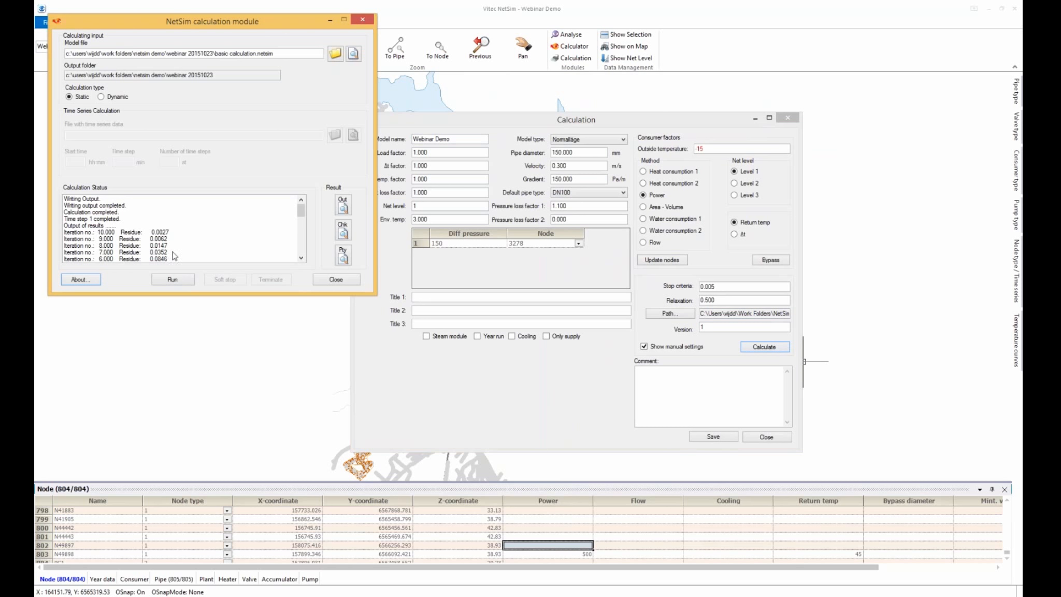
pyautogui.click(336, 280)
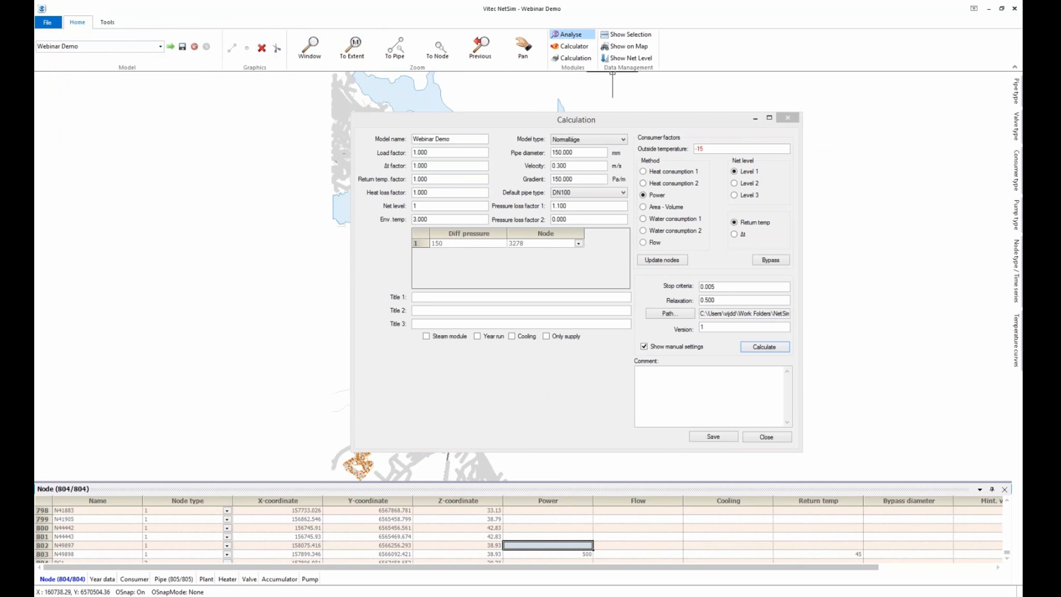
# Open the results full screen in NetSim Analyse, check the Pipe table, then return to the Map
pyautogui.click(570, 34)
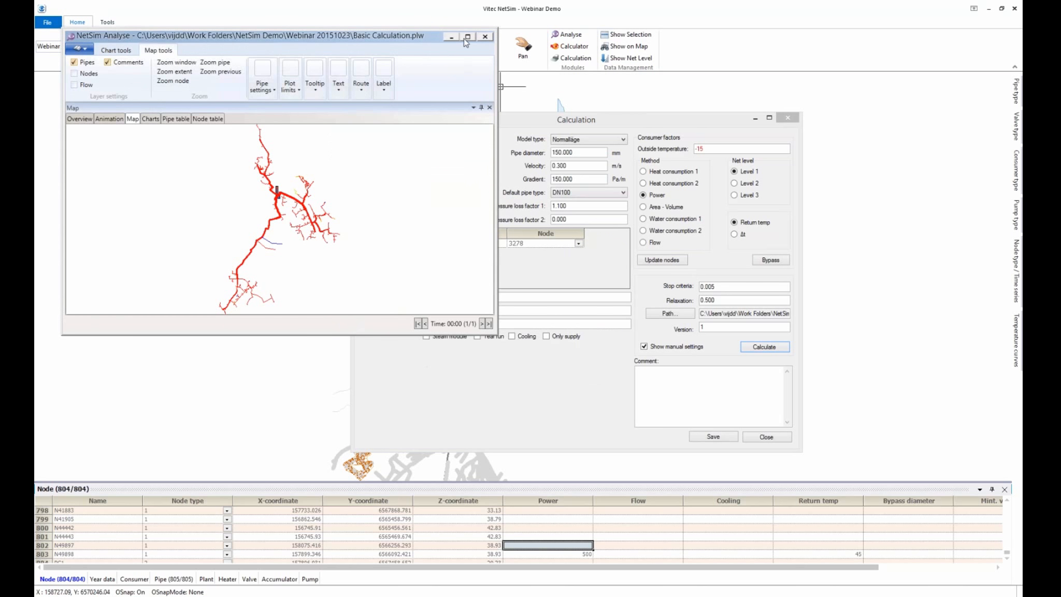
pyautogui.click(467, 32)
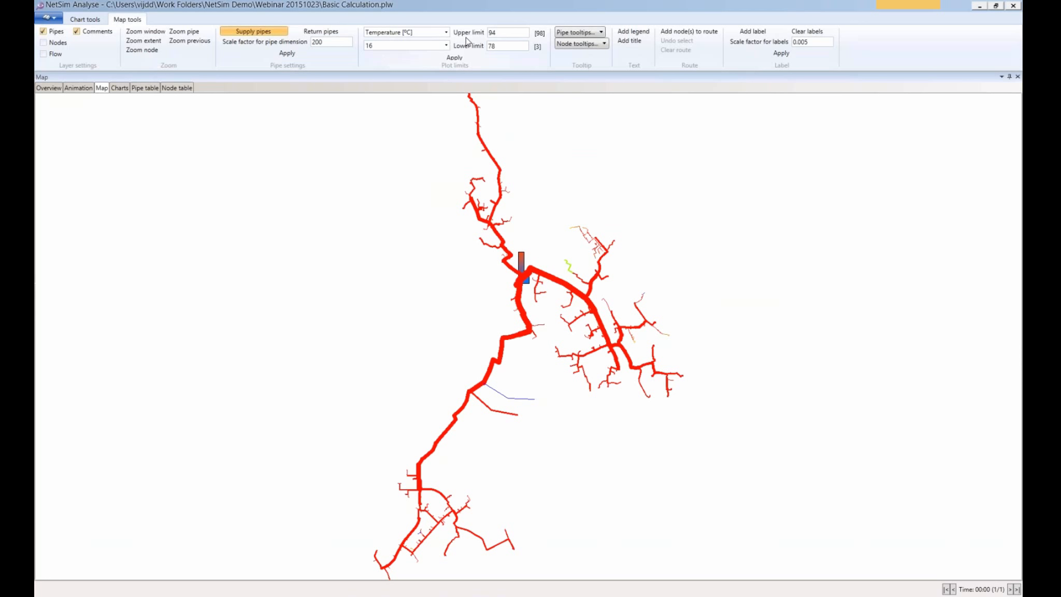
pyautogui.click(153, 31)
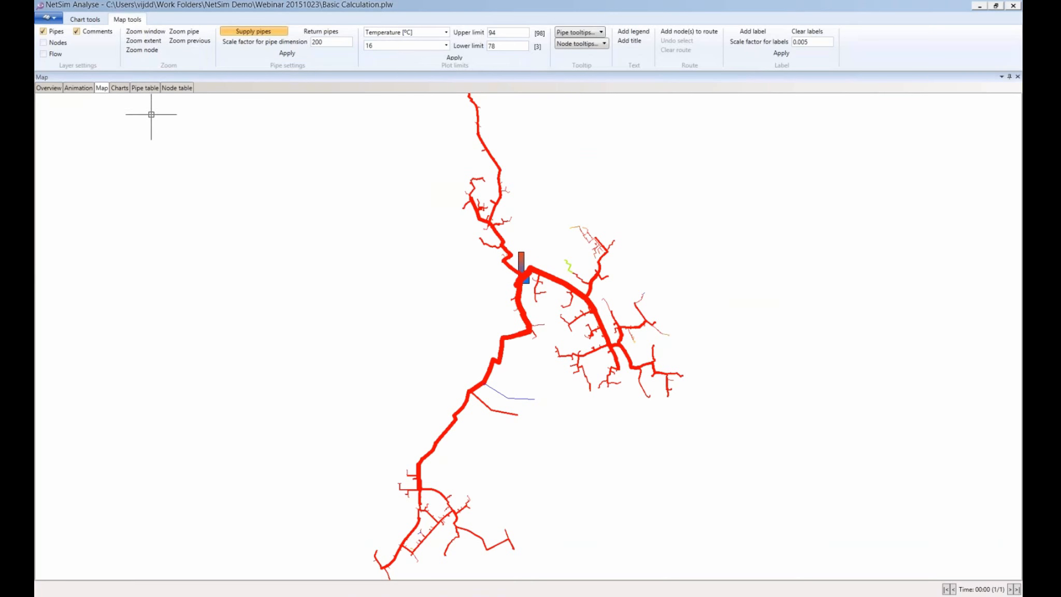
pyautogui.click(148, 90)
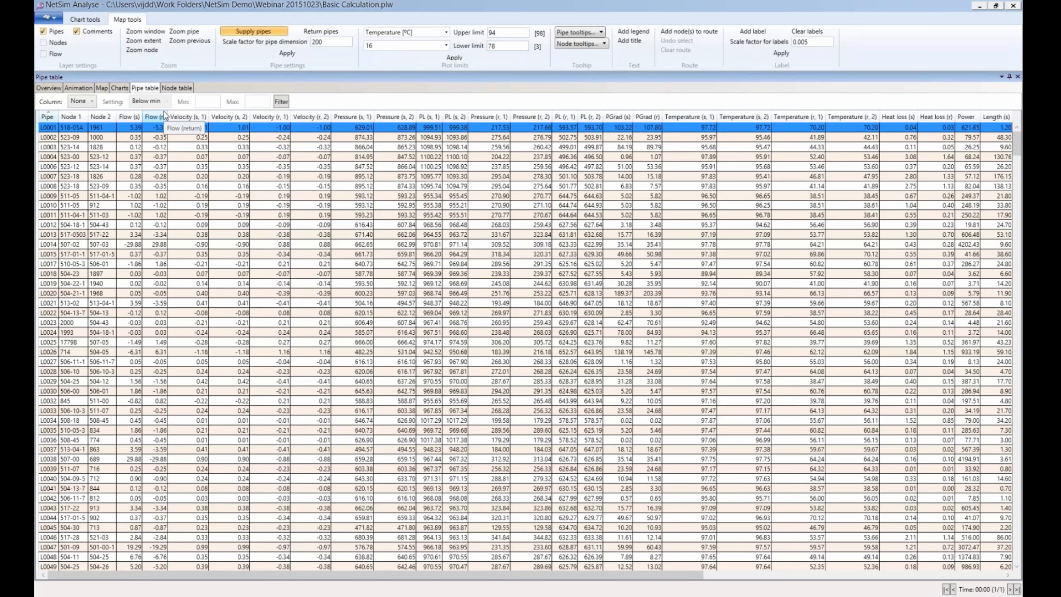
pyautogui.click(101, 88)
pyautogui.scroll(-1, 430, 293)
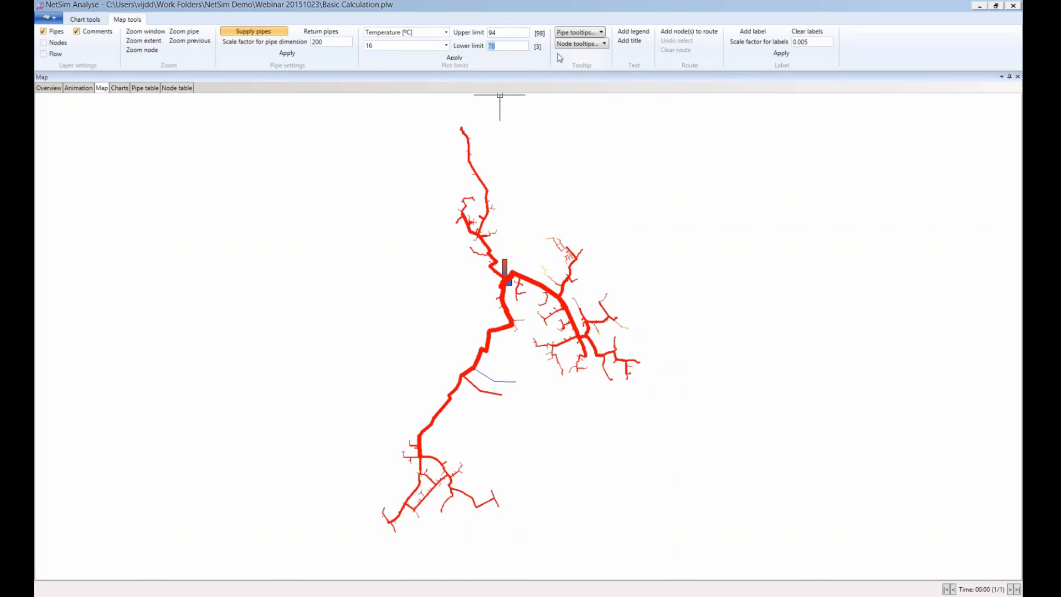
# Set the supply-temperature plot limits to 95 and 98 and apply them
pyautogui.write('95')
pyautogui.click(509, 32)
pyautogui.write('98')
pyautogui.click(454, 57)
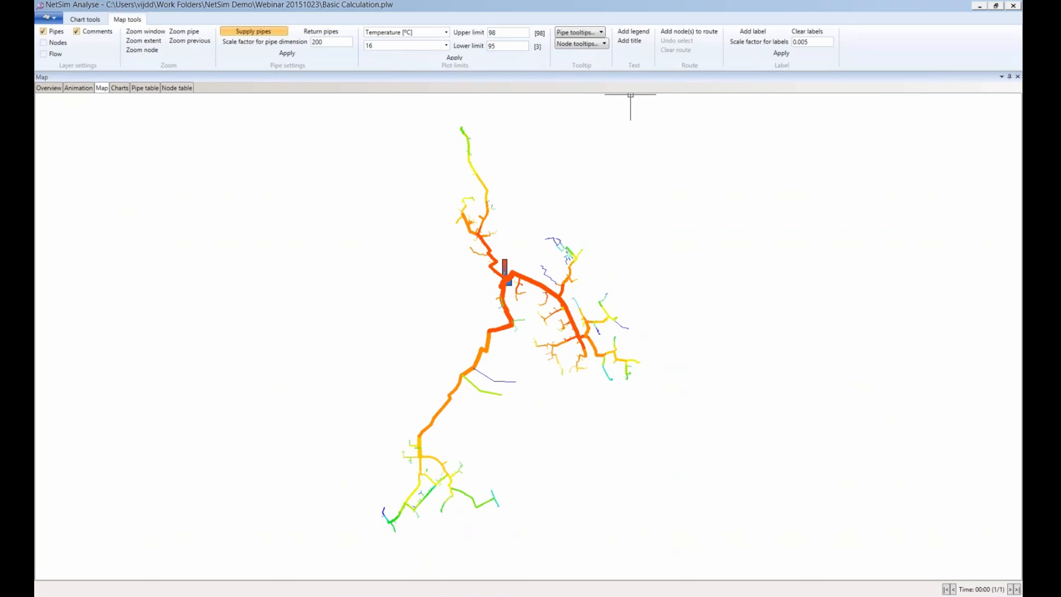
# Place a temperature-range legend on the map beside the network
pyautogui.click(634, 33)
pyautogui.click(618, 179)
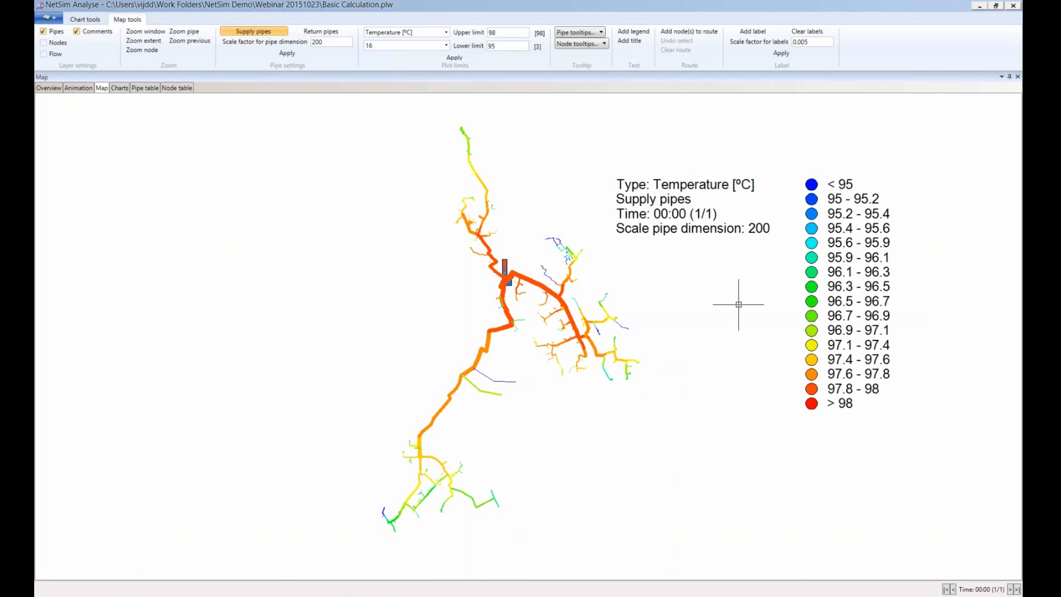
pyautogui.scroll(-1, 738, 304)
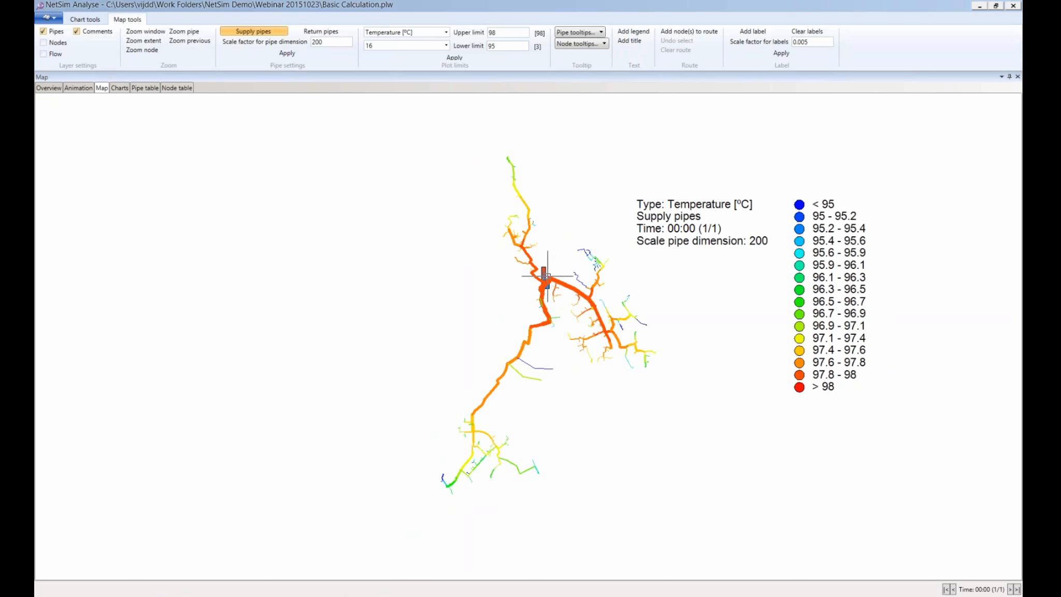
pyautogui.moveTo(542, 283)
pyautogui.scroll(1, 568, 398)
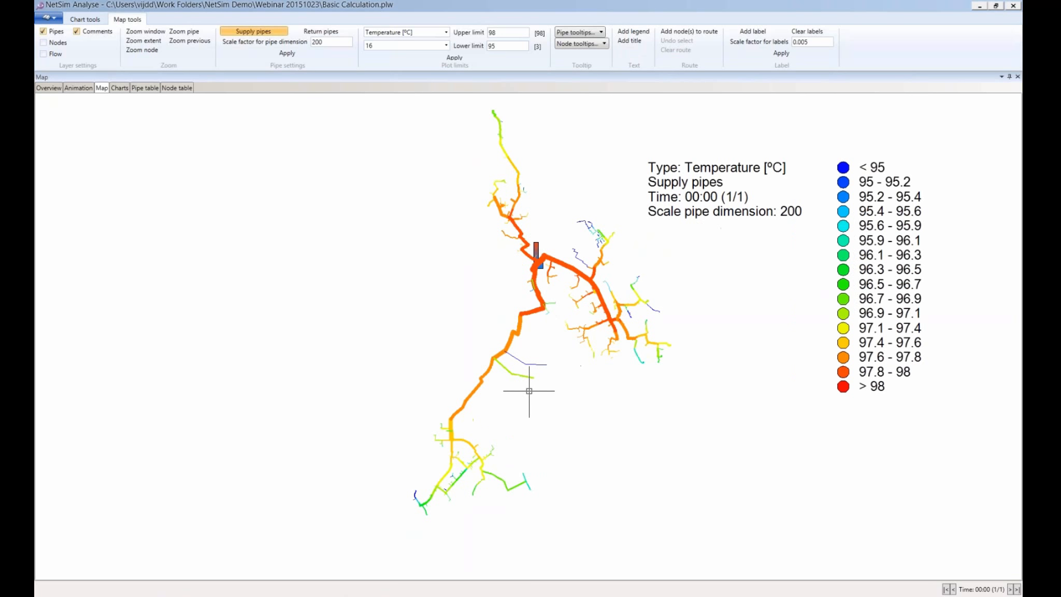
pyautogui.scroll(1, 531, 394)
pyautogui.moveTo(493, 359)
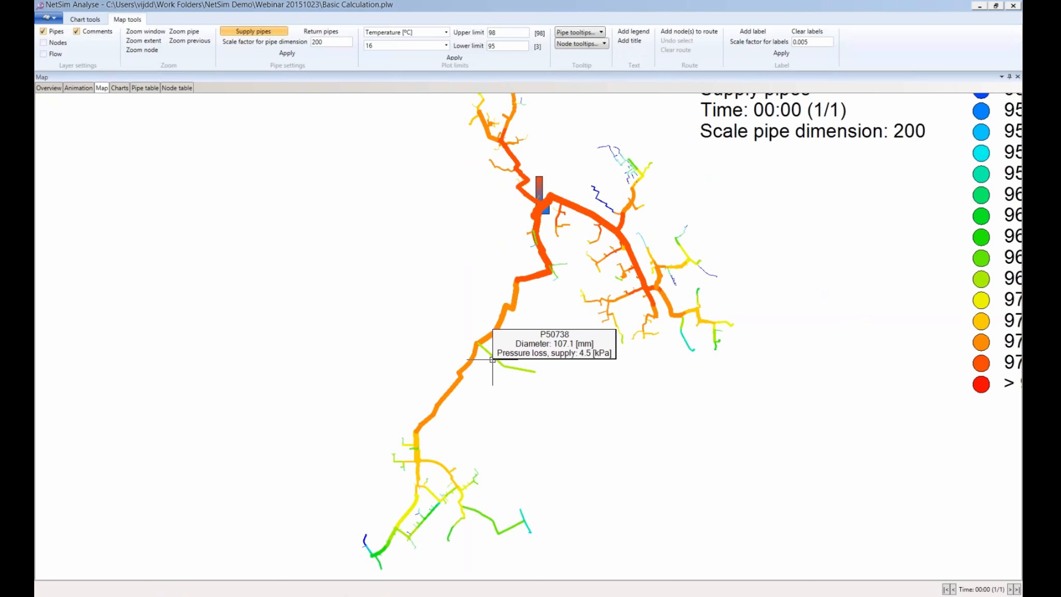
pyautogui.scroll(-2, 492, 359)
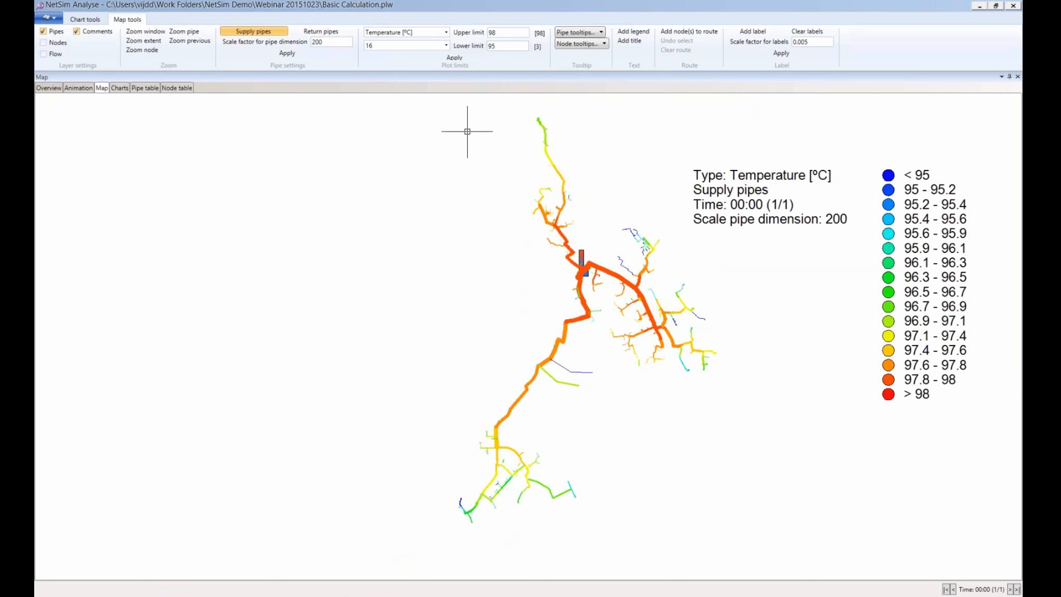
pyautogui.click(446, 33)
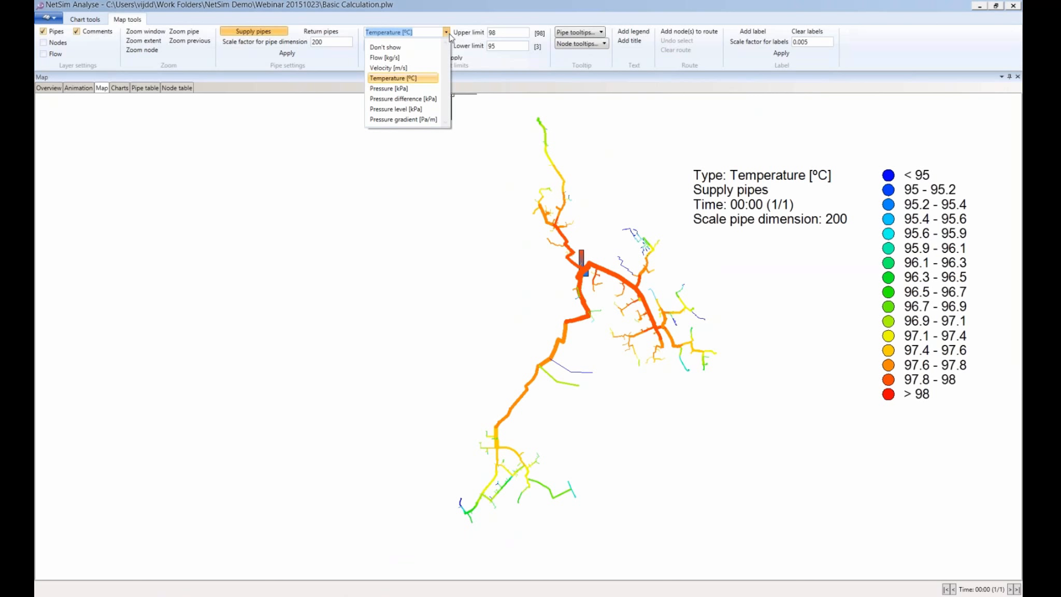
# Plot Pressure difference [kPa] with a lower limit of 150, then switch back to NetSim
pyautogui.click(420, 99)
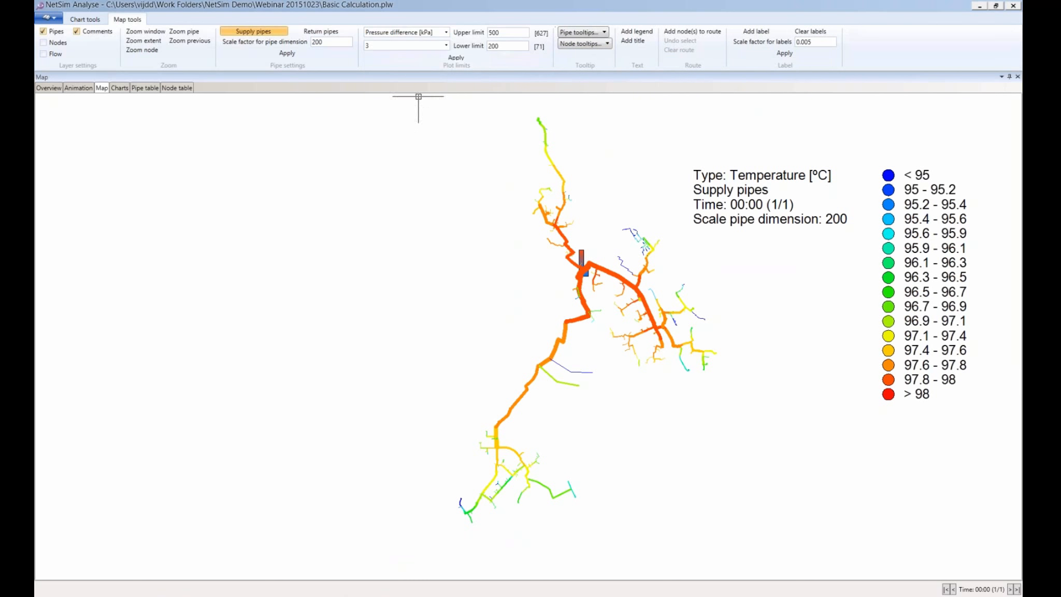
pyautogui.click(451, 57)
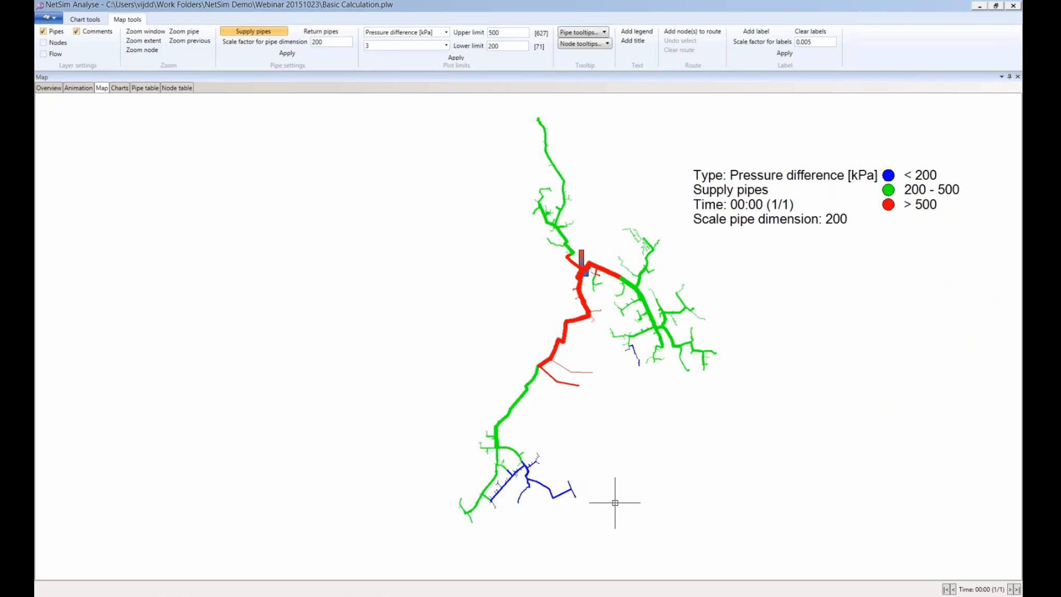
pyautogui.moveTo(502, 46); pyautogui.dragTo(467, 46)
pyautogui.write('150')
pyautogui.click(476, 57)
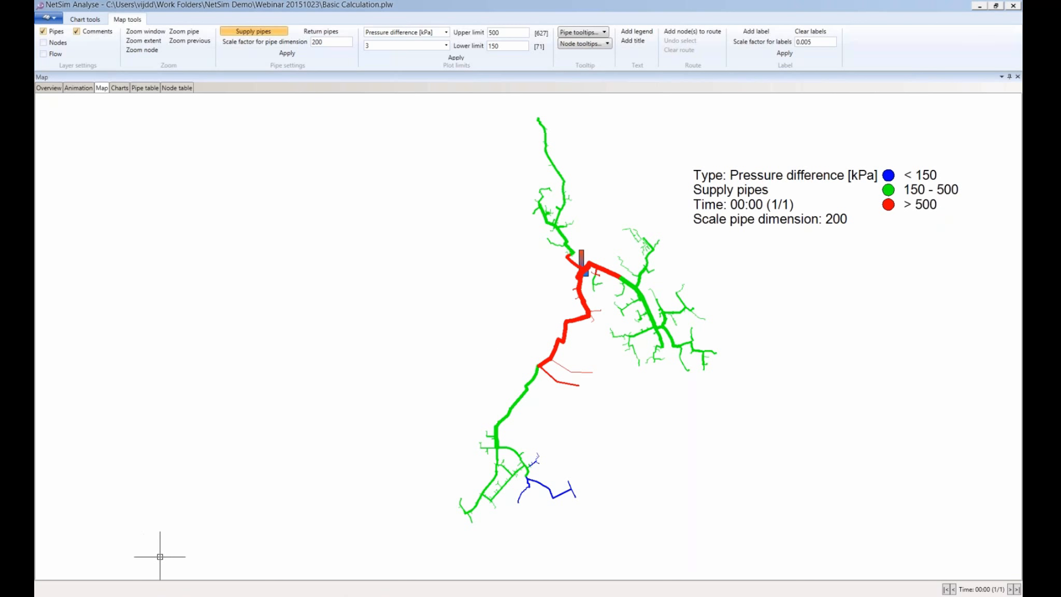
pyautogui.click(172, 596)
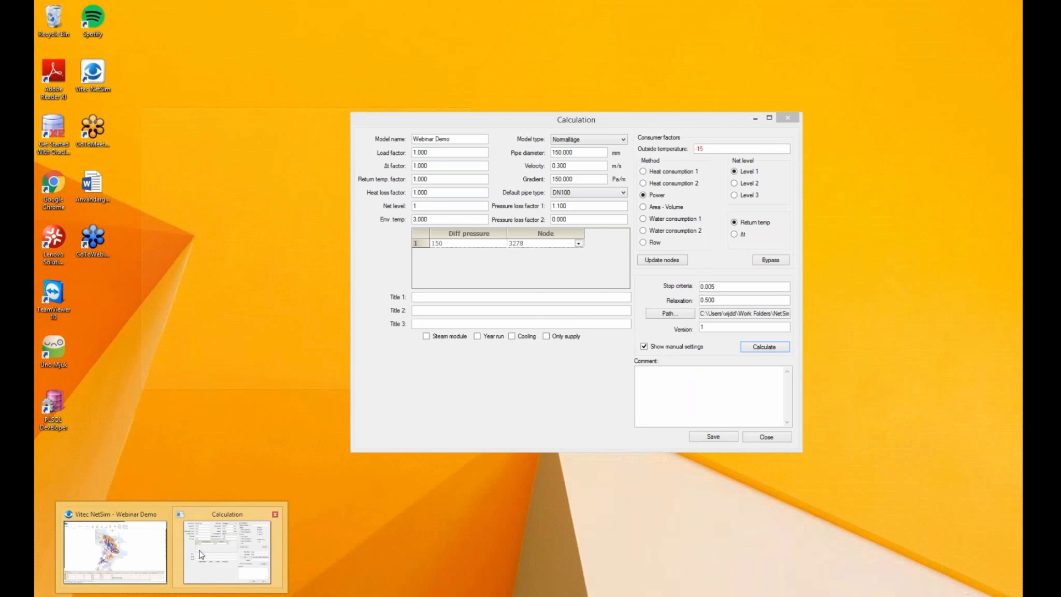
# Close the calculation settings and create a new pump from the Pump table
pyautogui.click(202, 554)
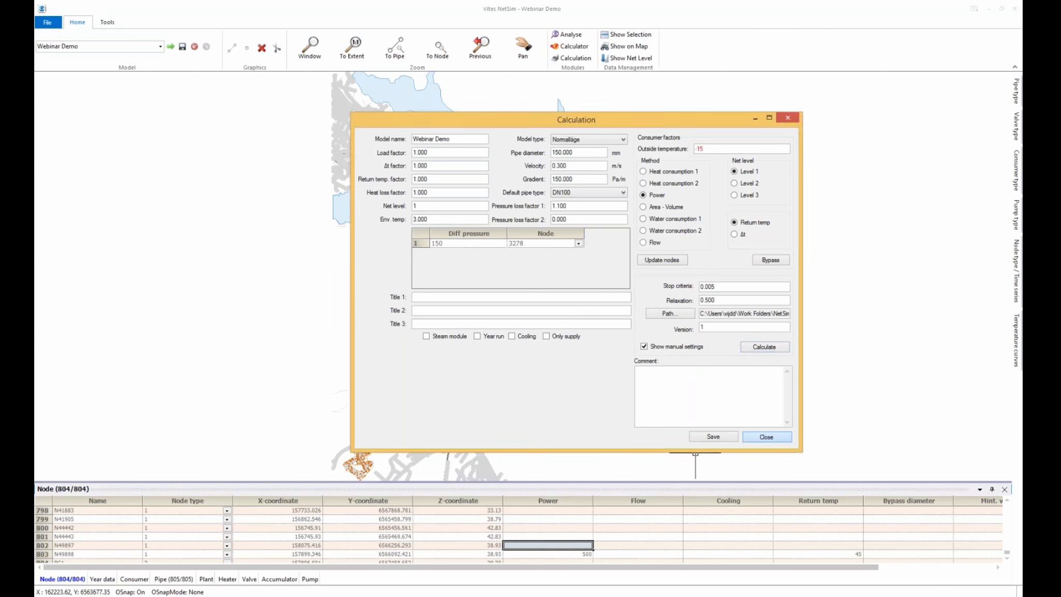
pyautogui.click(762, 439)
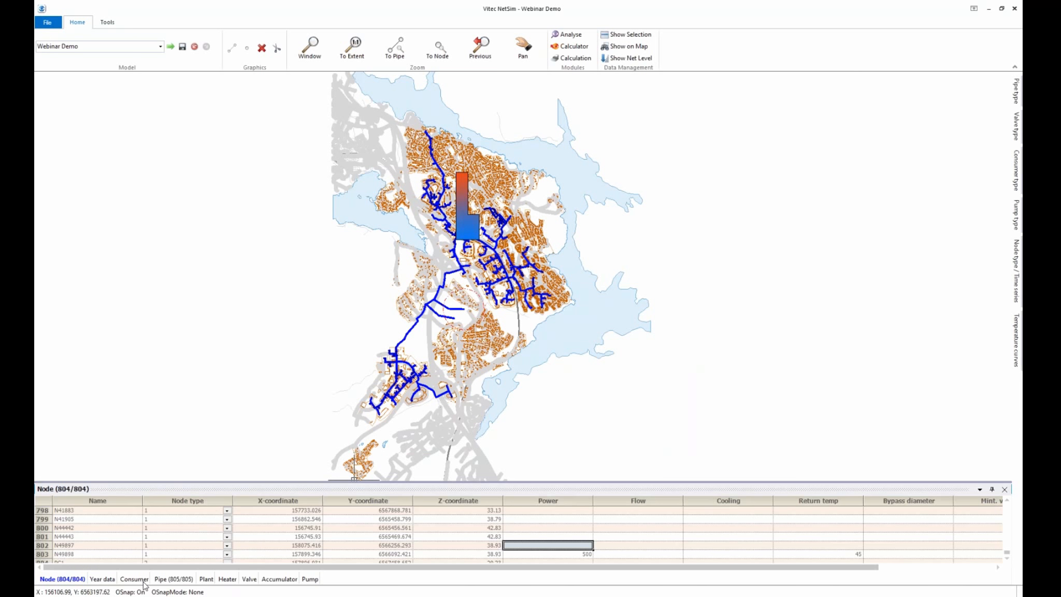
pyautogui.click(310, 579)
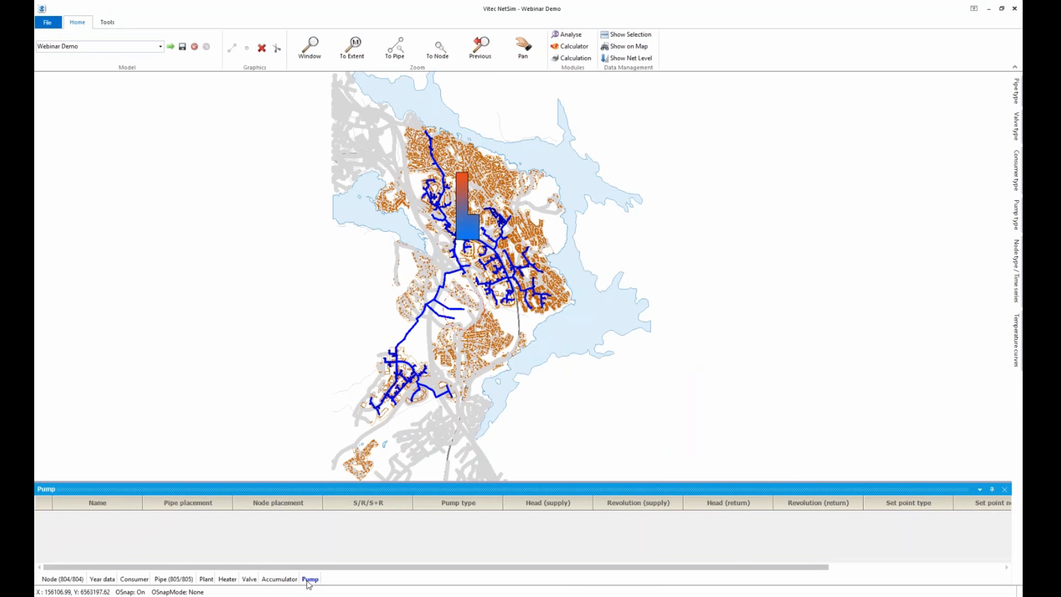
pyautogui.rightClick(47, 505)
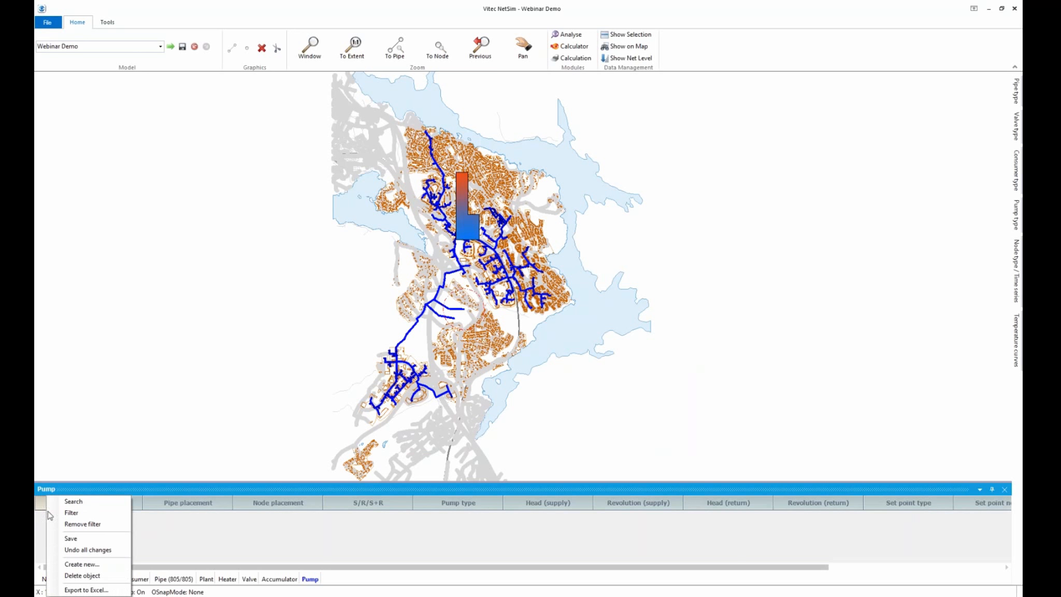
pyautogui.click(84, 564)
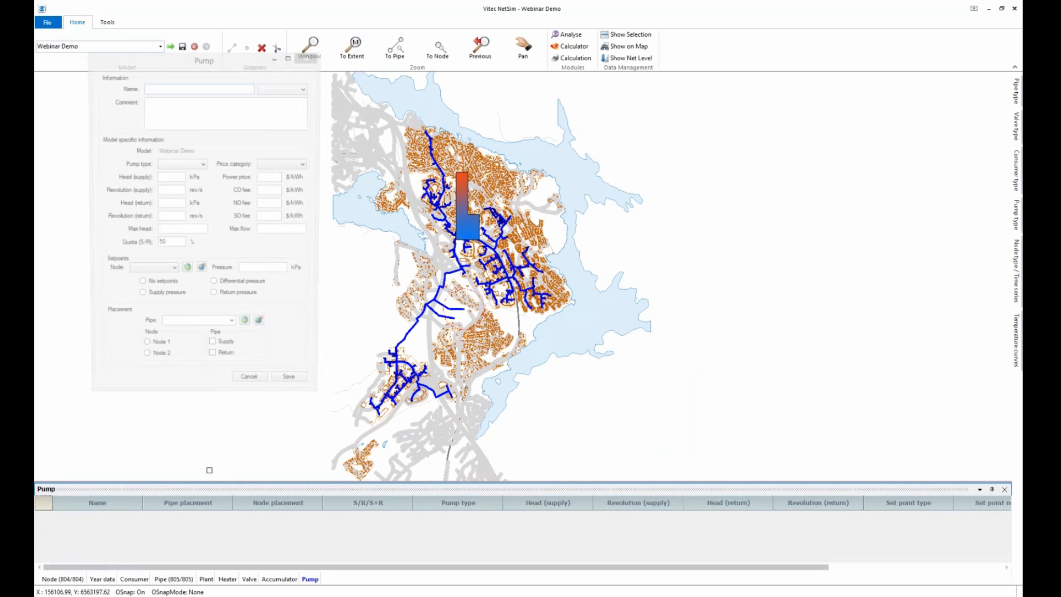
# Name the pump 'Pump 1' and place it on supply pipe L0513 picked from the map
pyautogui.click(176, 89)
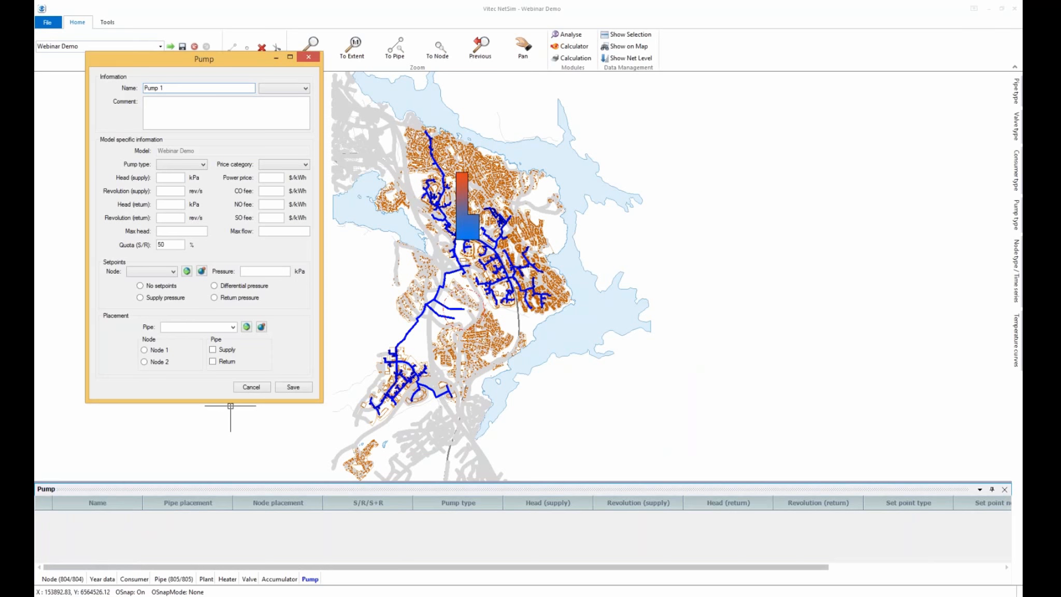
pyautogui.click(231, 405)
pyautogui.scroll(1, 430, 308)
pyautogui.scroll(2, 446, 284)
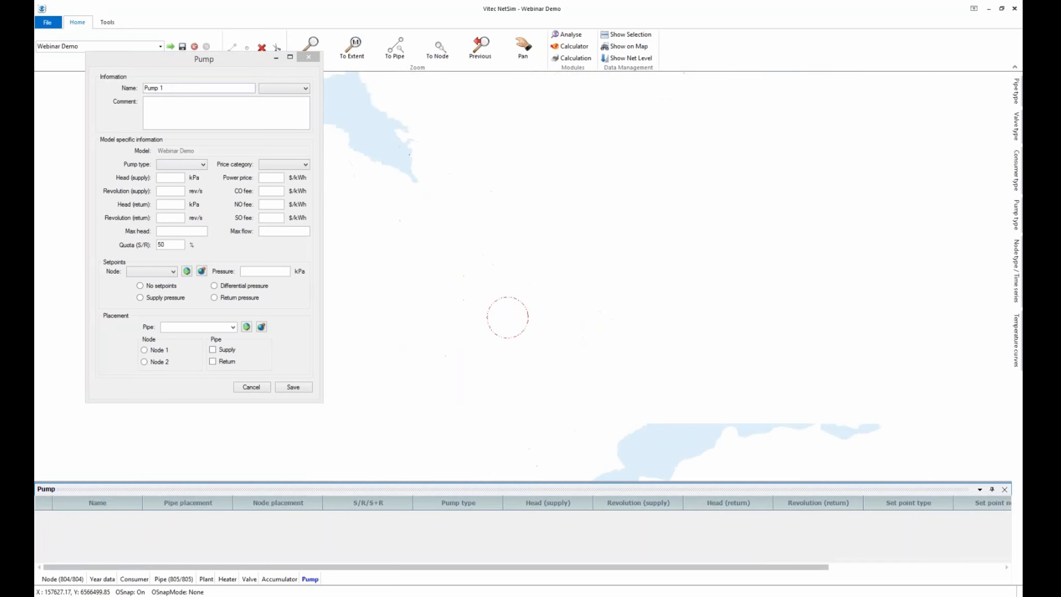
pyautogui.scroll(1, 446, 284)
pyautogui.scroll(1, 438, 280)
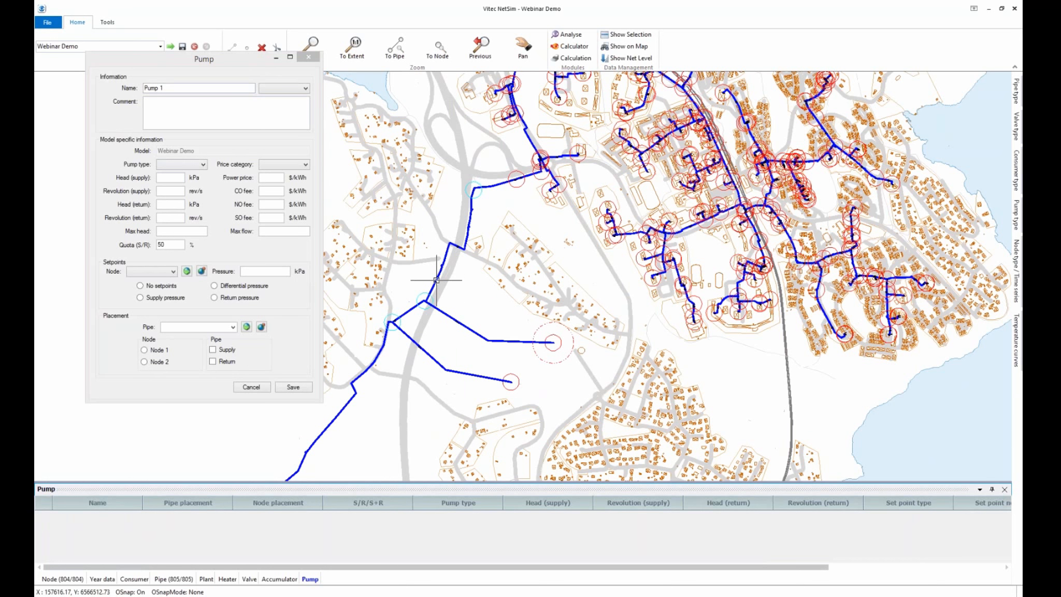
pyautogui.click(437, 280)
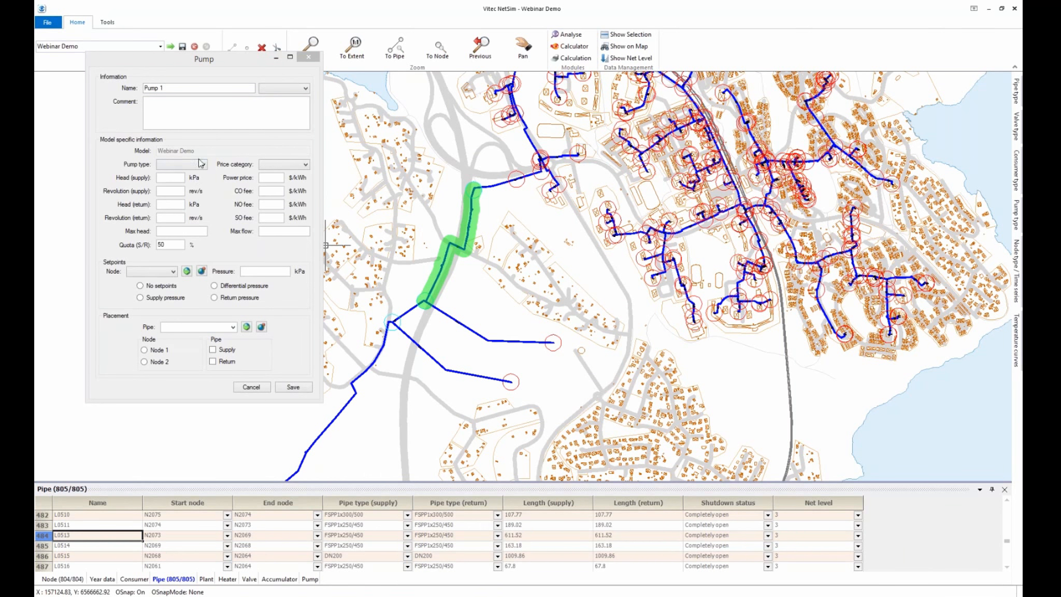
pyautogui.click(248, 328)
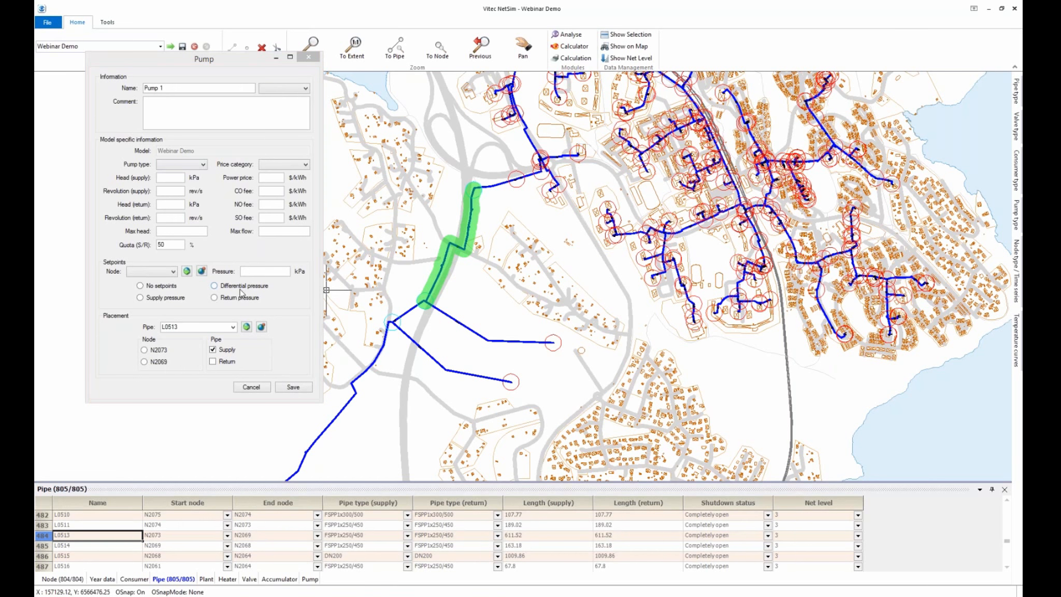
# Use node 3010 as the setpoint node with 200 kPa differential pressure
pyautogui.scroll(-1, 473, 289)
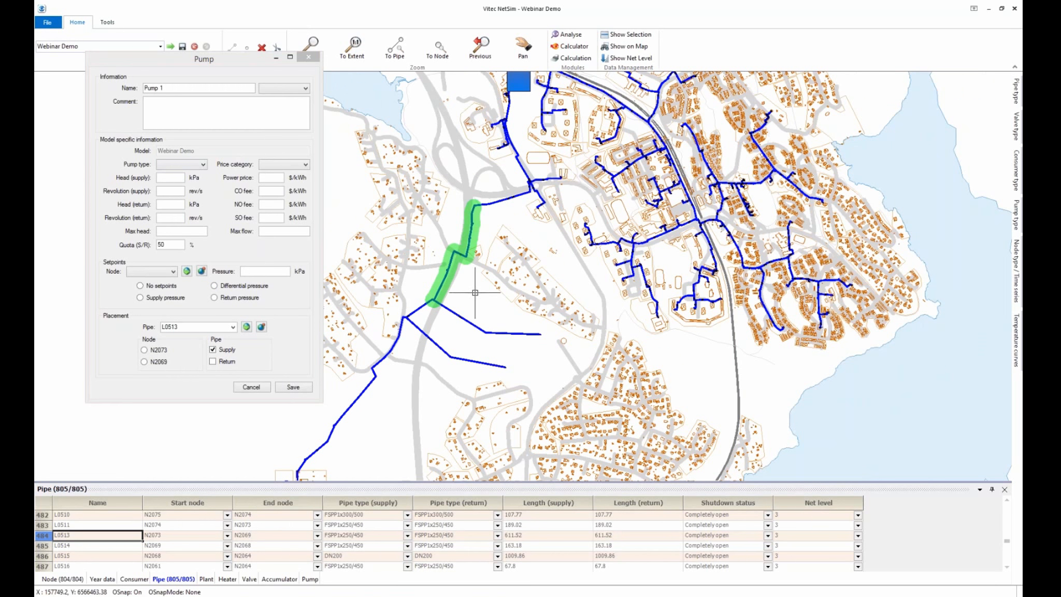
pyautogui.click(171, 178)
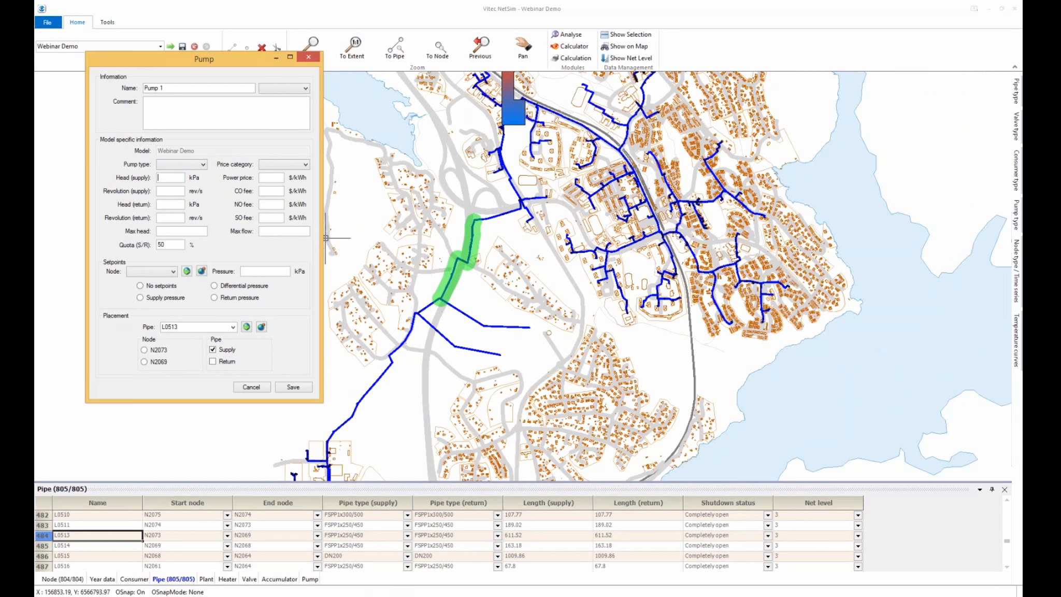
pyautogui.scroll(-2, 399, 239)
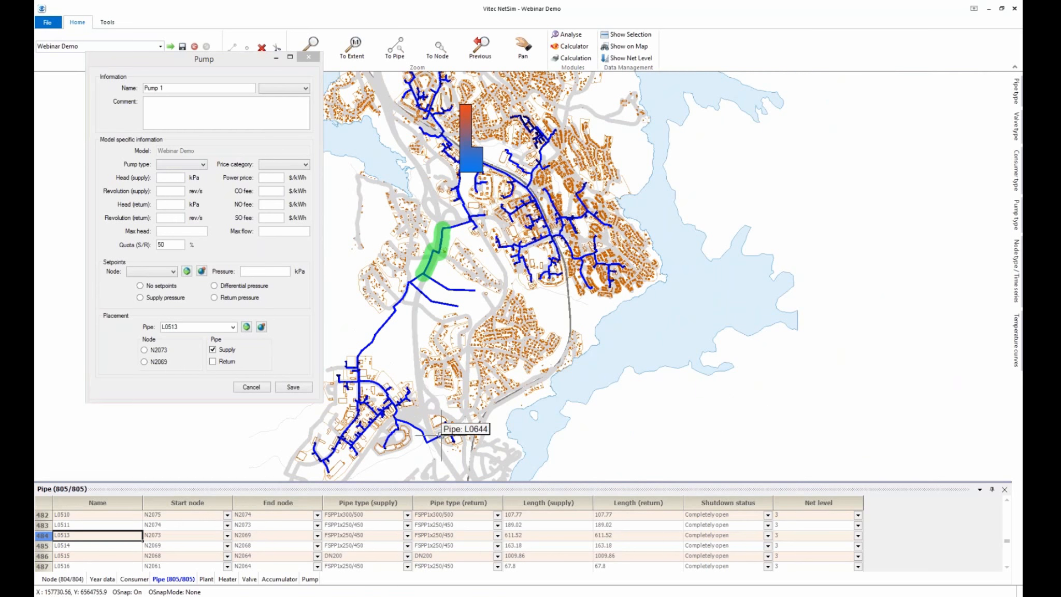
pyautogui.scroll(1, 450, 440)
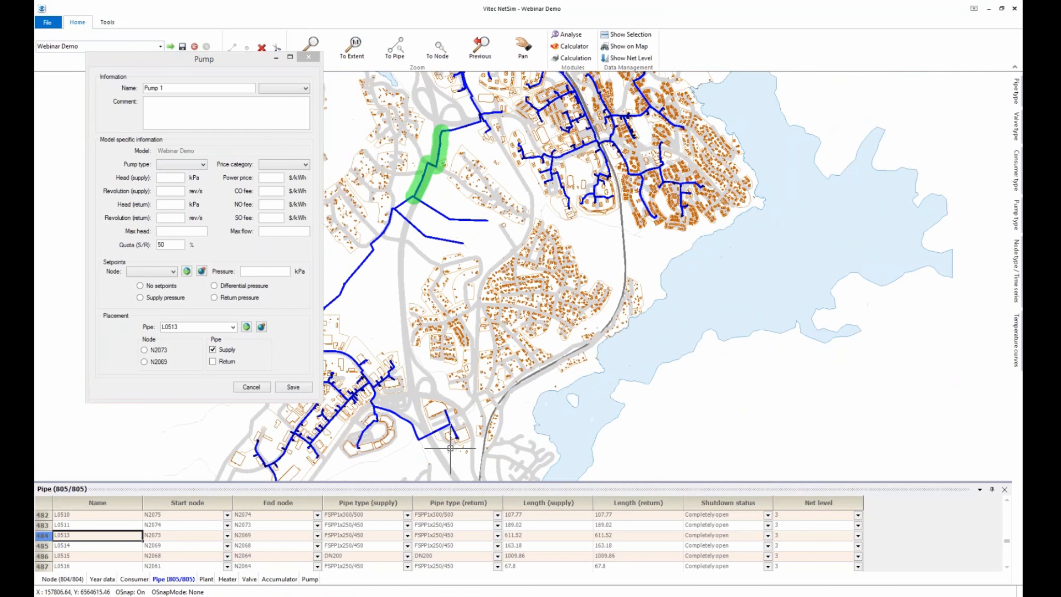
pyautogui.scroll(3, 458, 444)
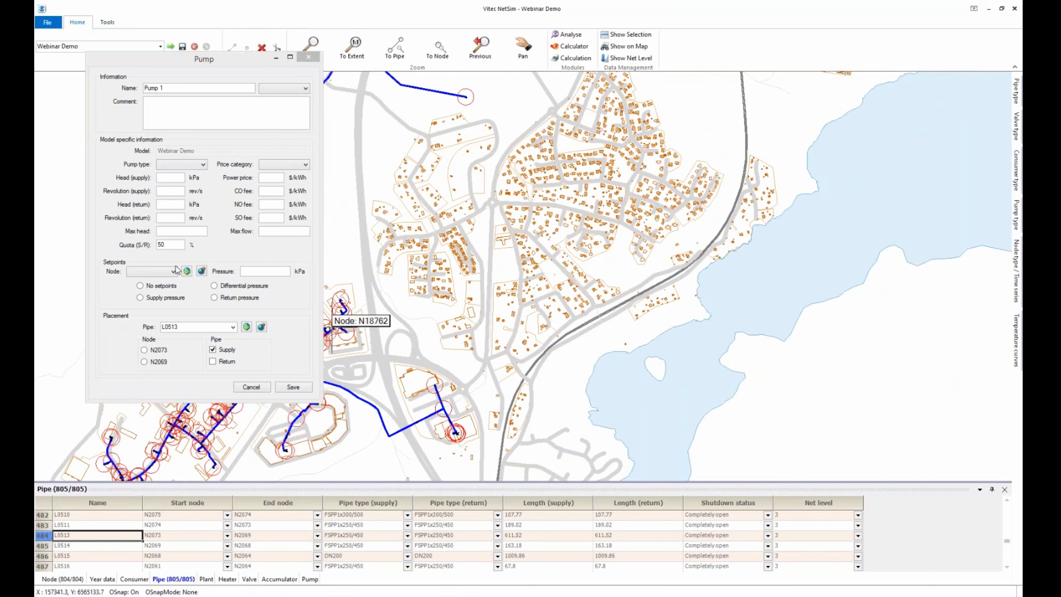
pyautogui.click(439, 382)
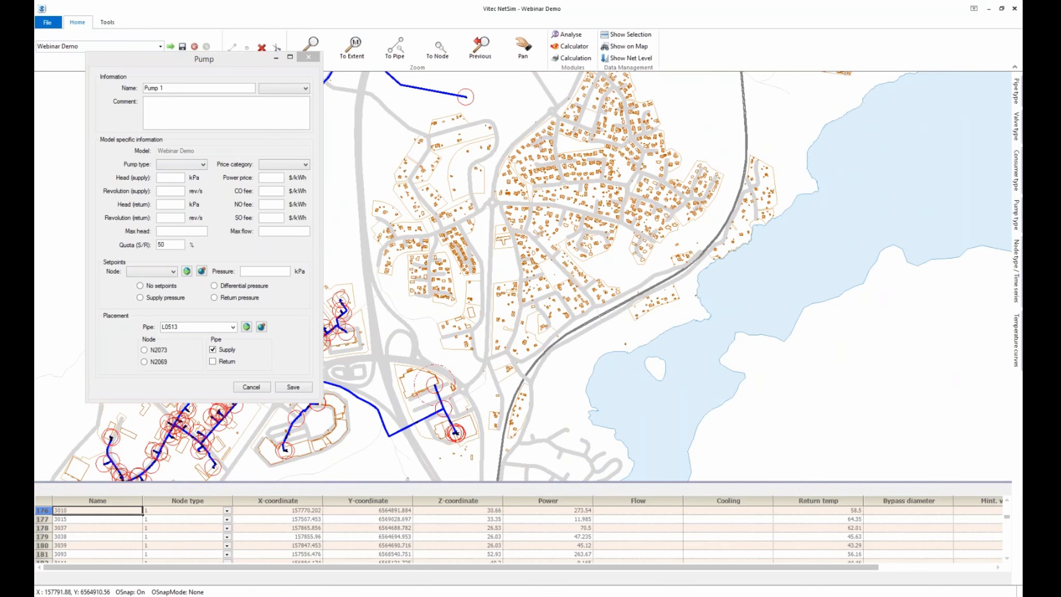
pyautogui.click(186, 271)
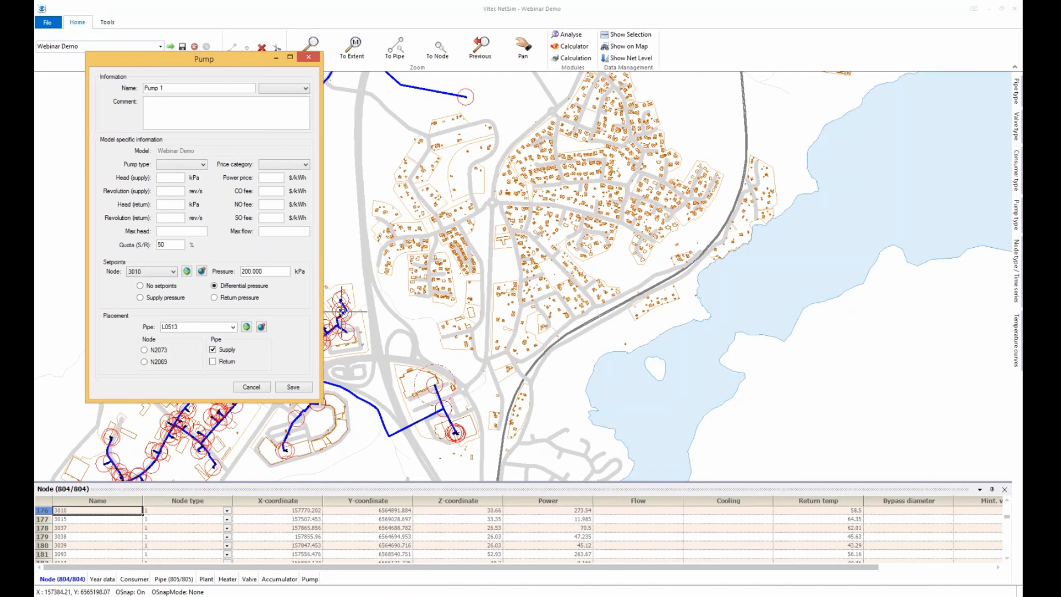
# Fix the missing-node error by assigning node N2073, then save the pump
pyautogui.click(303, 388)
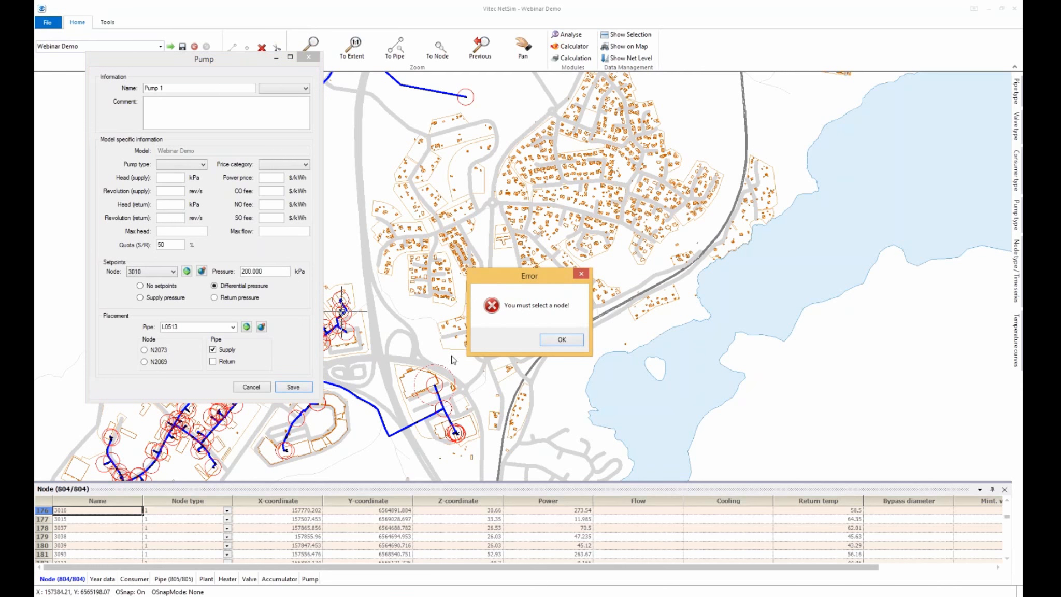
pyautogui.click(561, 339)
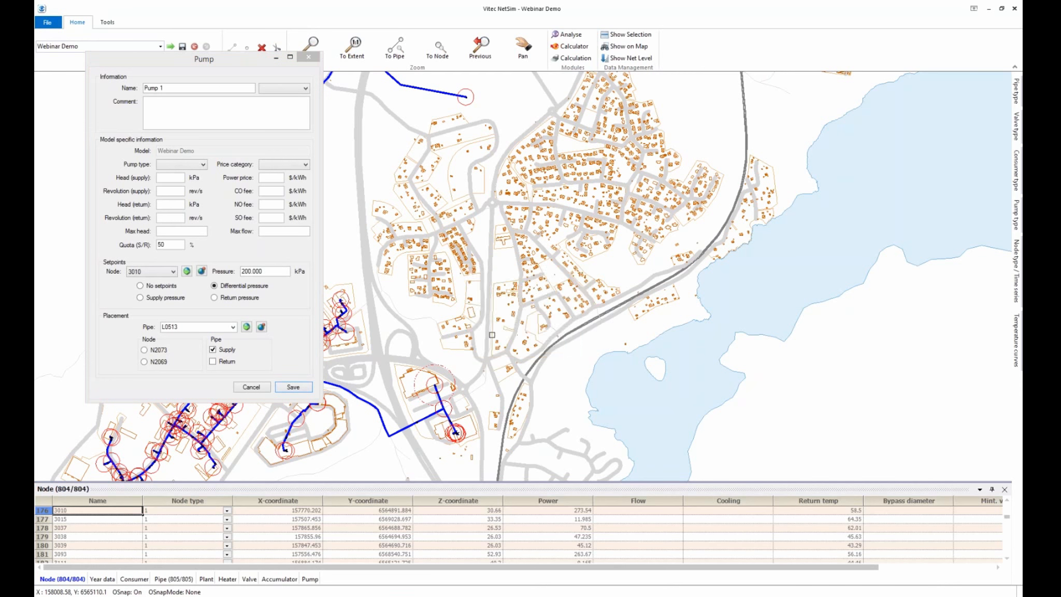
pyautogui.scroll(-2, 488, 342)
pyautogui.click(158, 352)
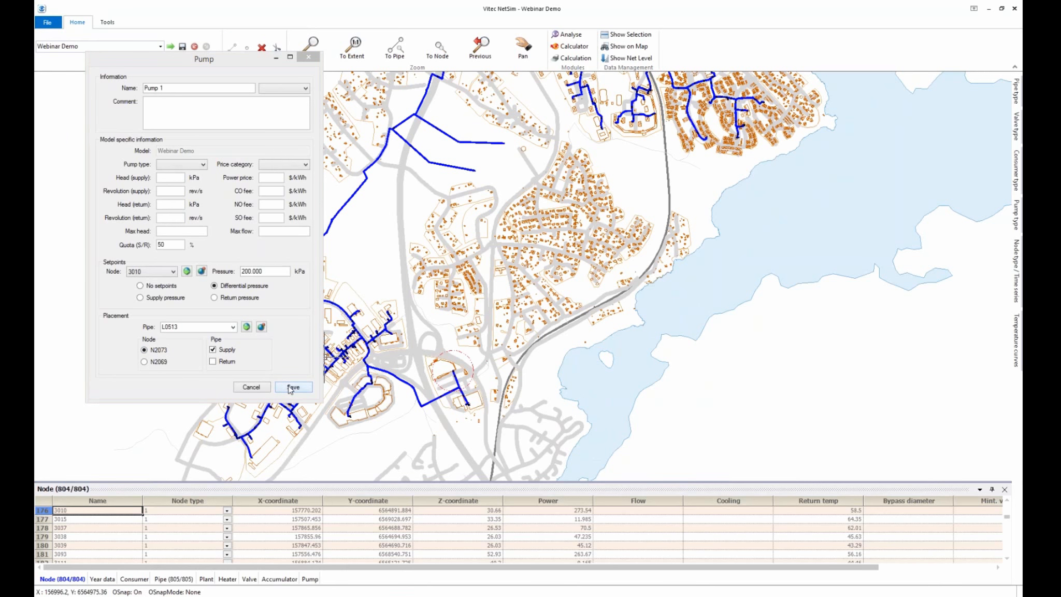
pyautogui.scroll(-3, 480, 201)
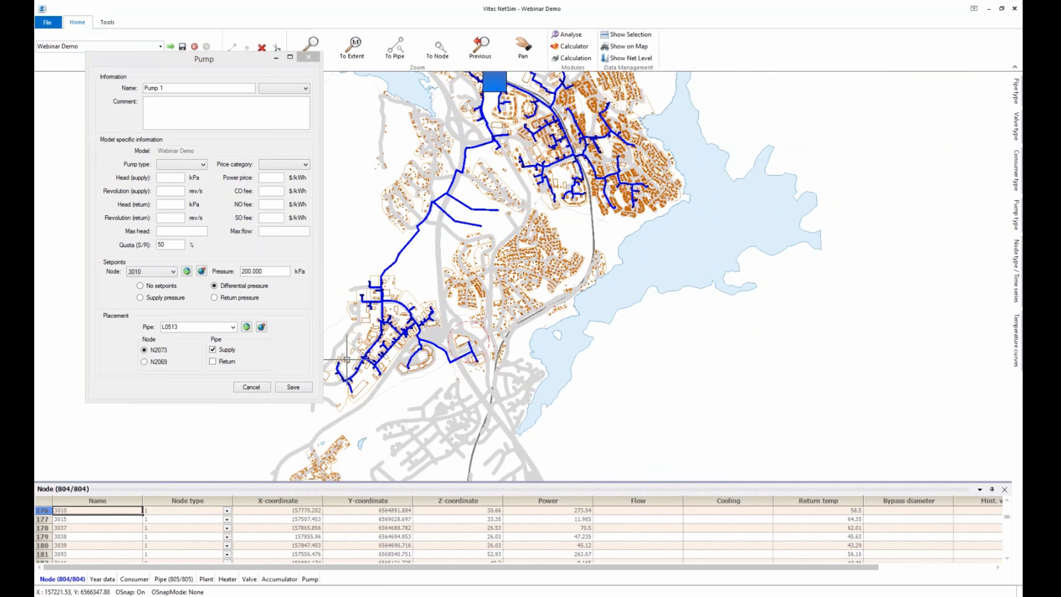
pyautogui.click(297, 389)
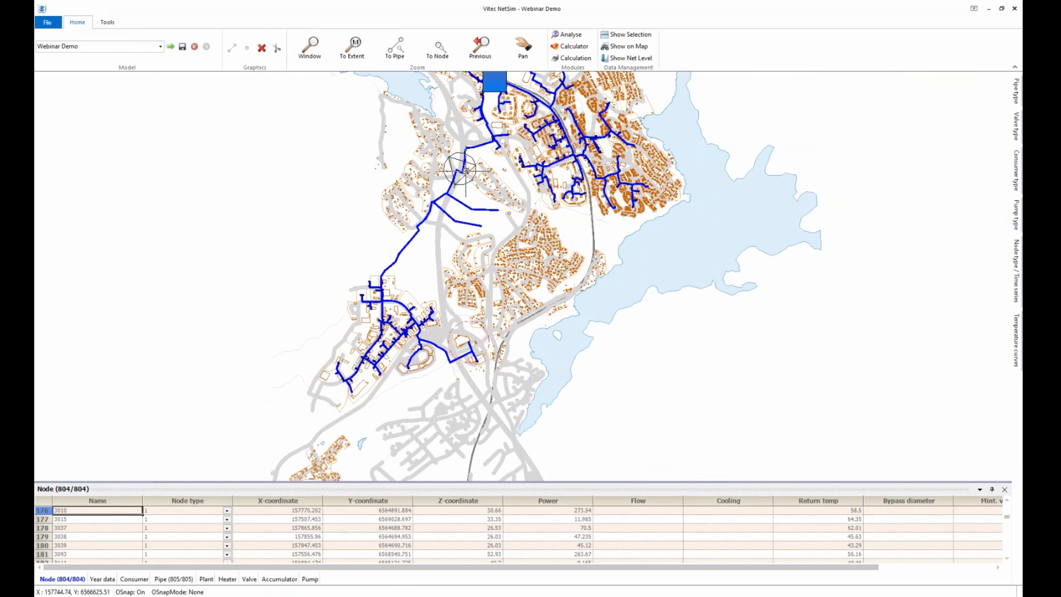
# Close the old NetSim Analyse results window
pyautogui.scroll(1, 472, 156)
pyautogui.scroll(1, 442, 160)
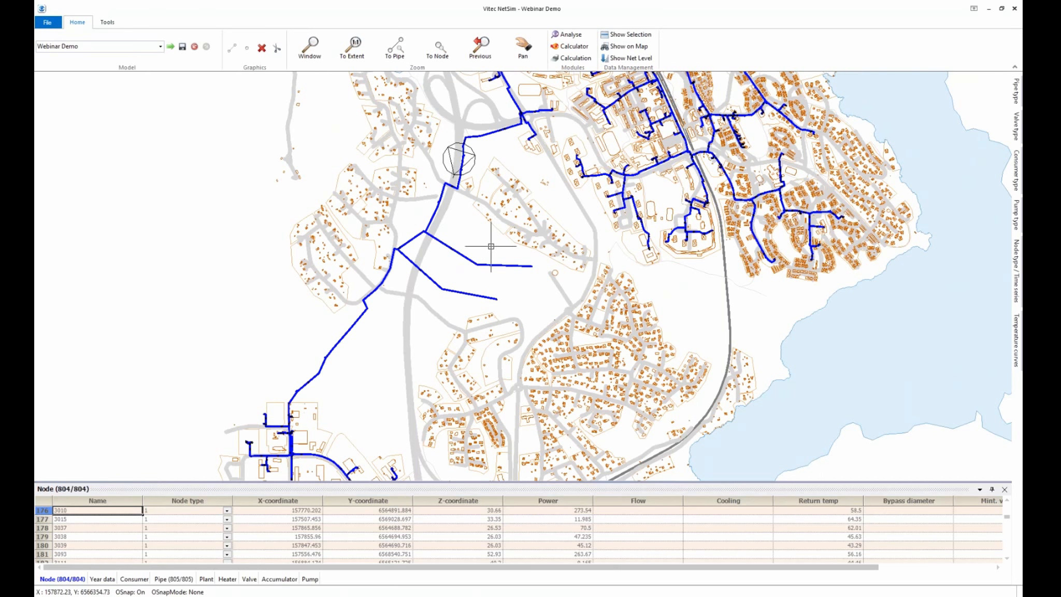
pyautogui.scroll(-1, 397, 196)
pyautogui.scroll(-1, 397, 196)
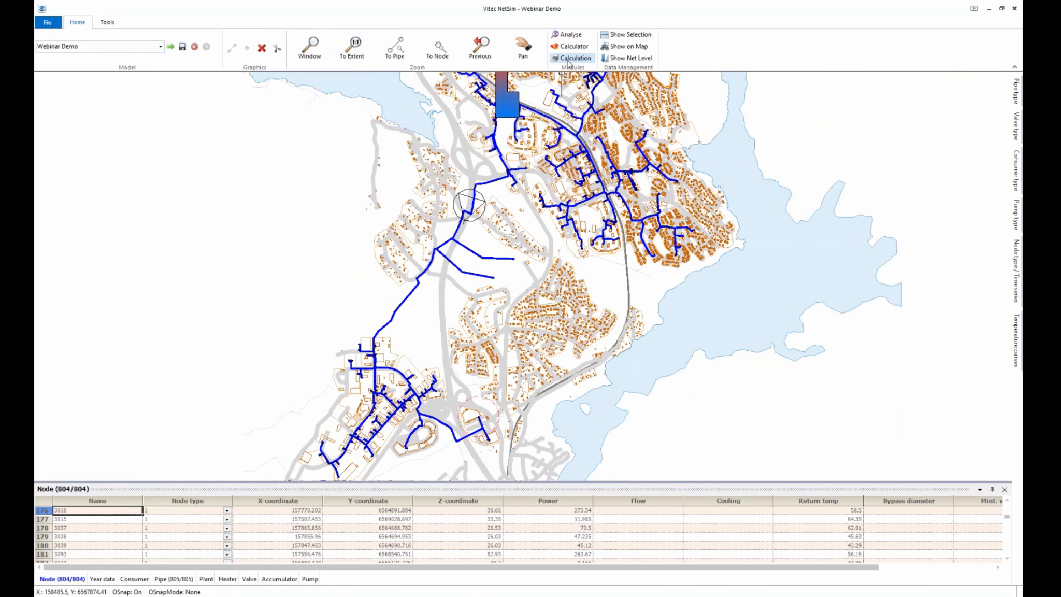
pyautogui.moveTo(202, 595)
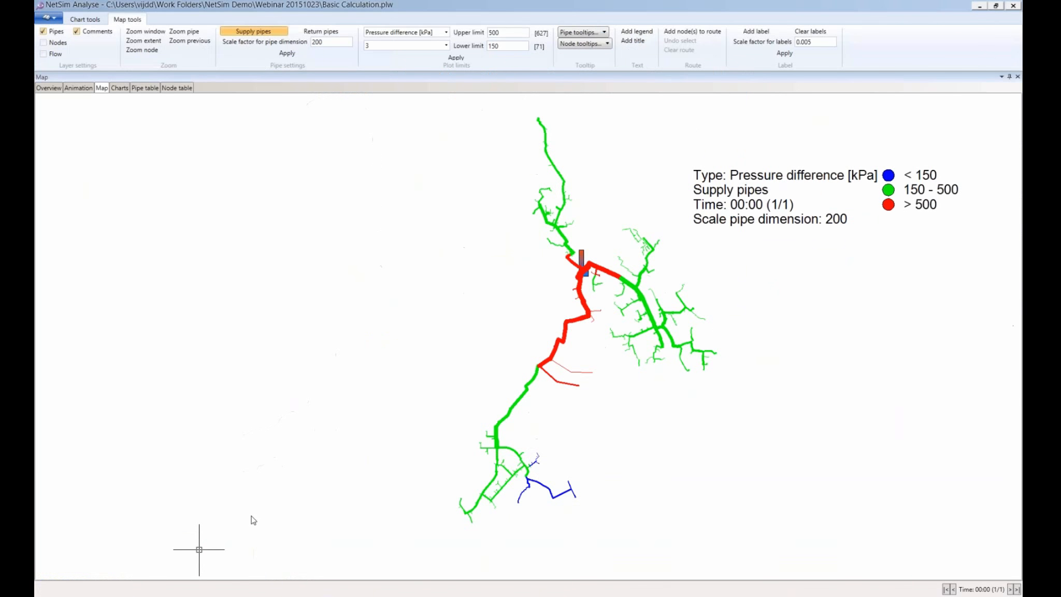
pyautogui.click(251, 514)
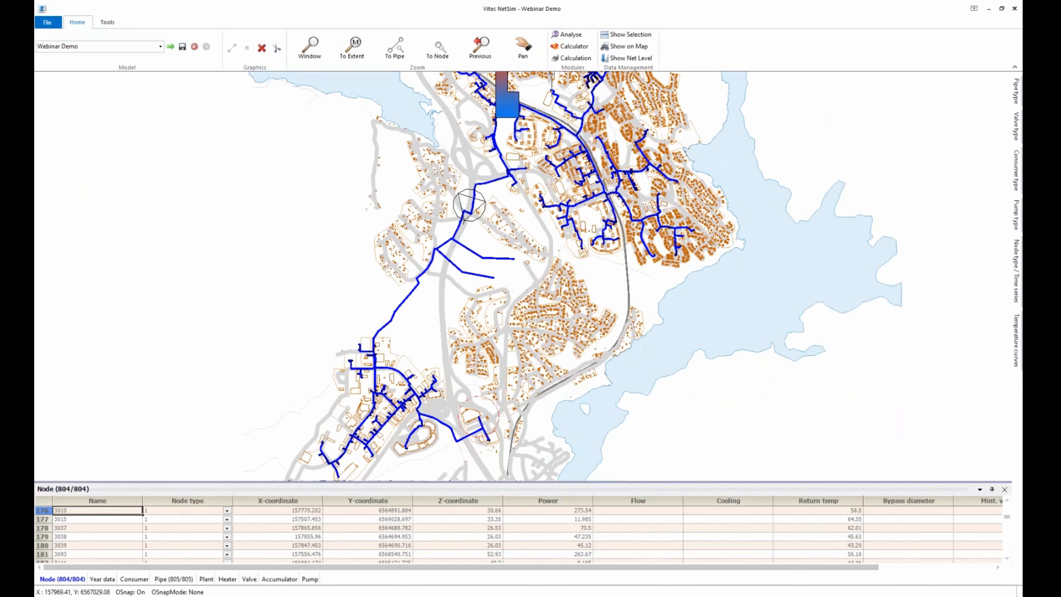
# Recalculate the network with Pump 1 and open the results full screen in Analyse
pyautogui.click(561, 58)
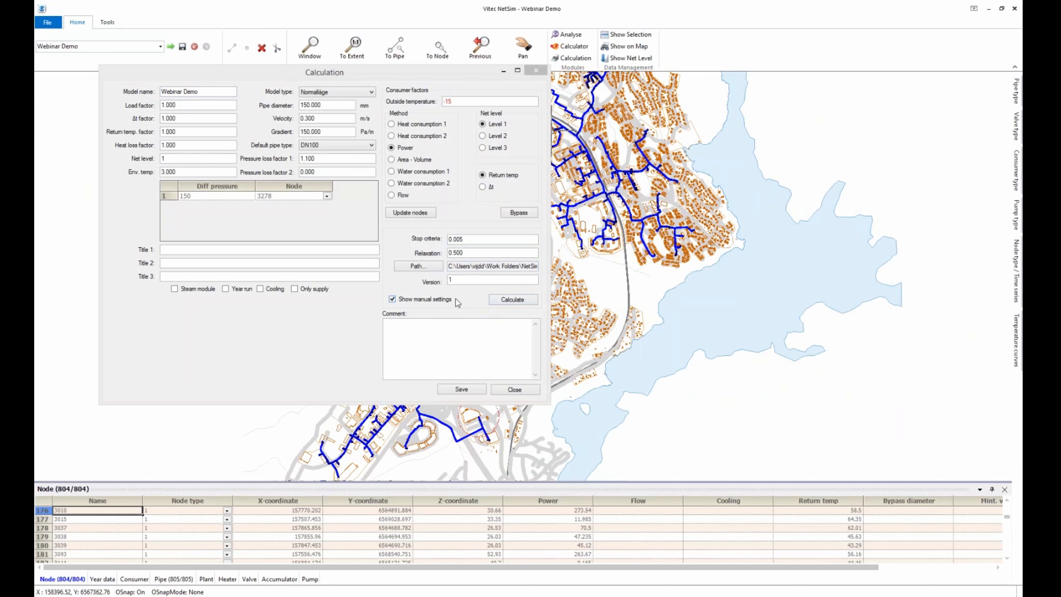
pyautogui.click(510, 300)
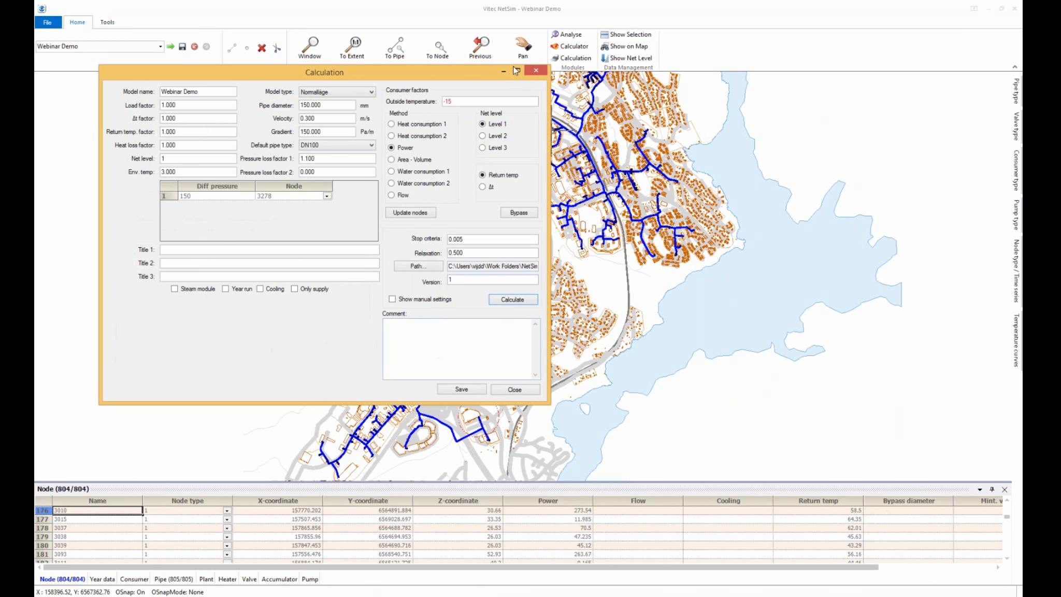
pyautogui.click(572, 35)
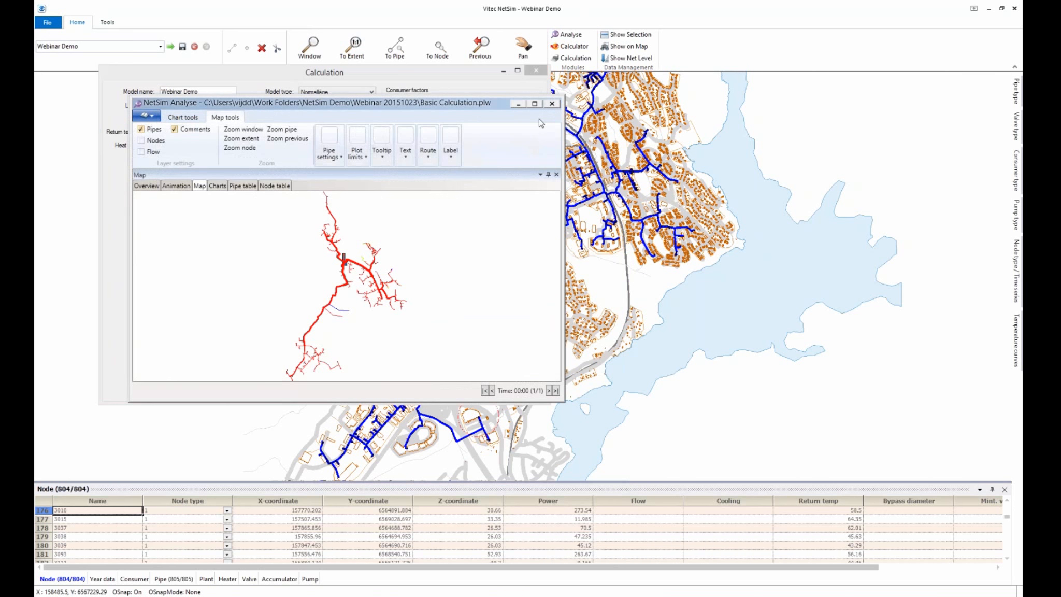
pyautogui.click(535, 103)
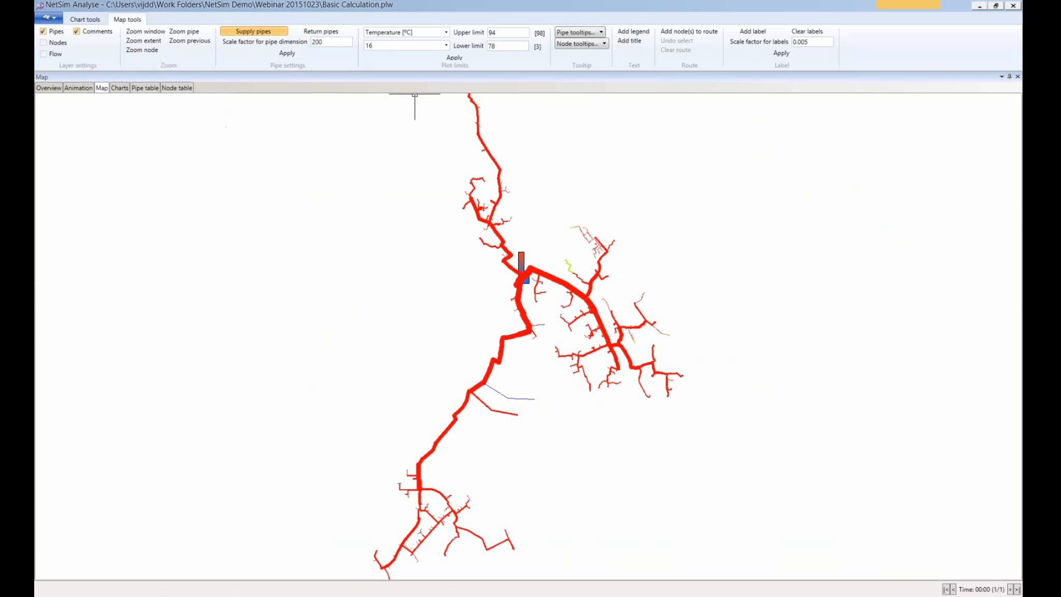
# Colour the pipe map by Pressure difference [kPa] and apply it
pyautogui.click(446, 32)
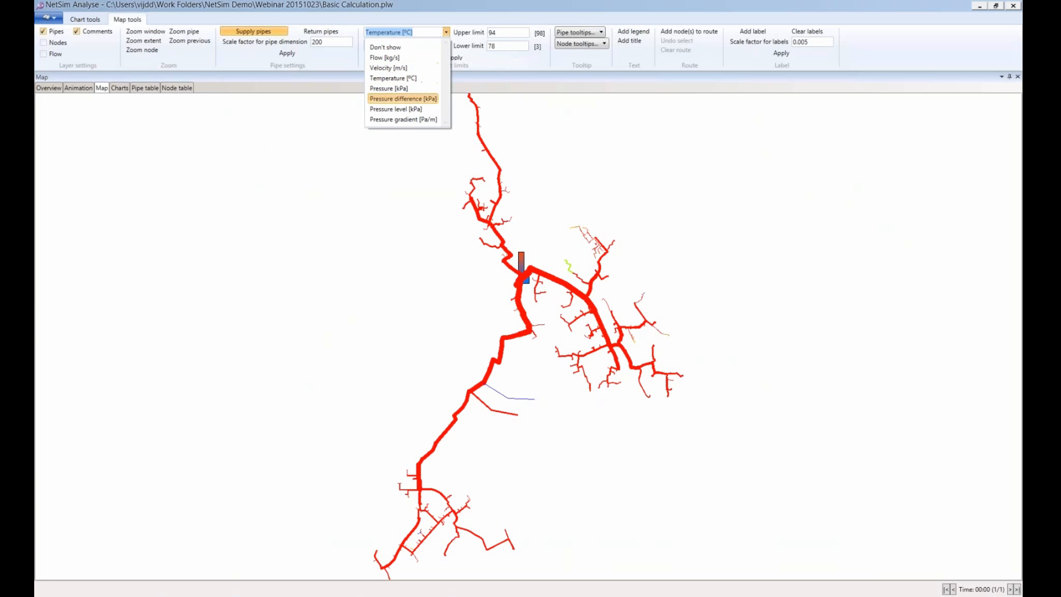
pyautogui.click(415, 100)
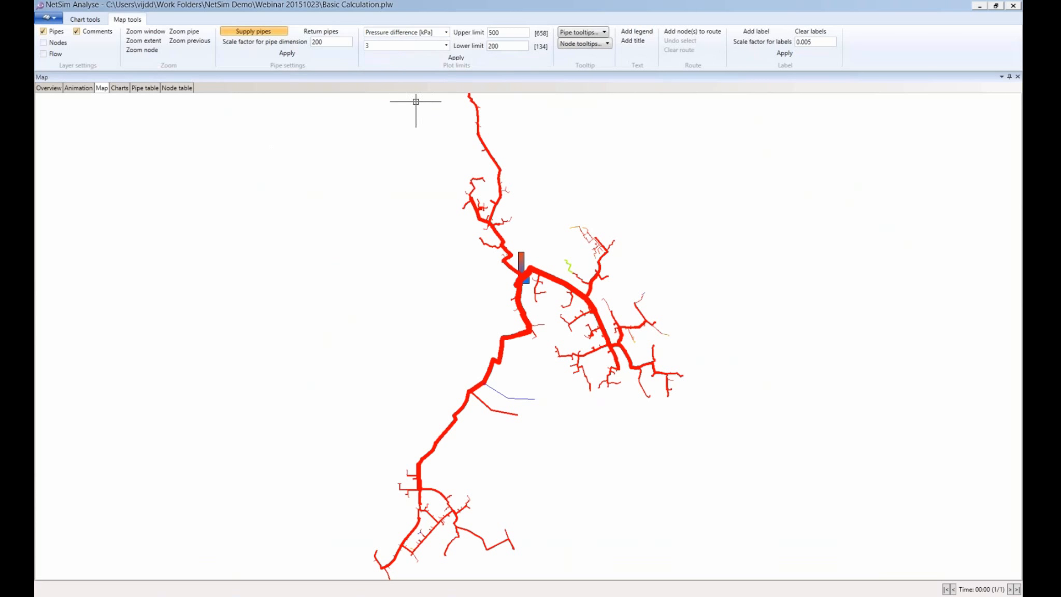
pyautogui.click(456, 57)
pyautogui.scroll(-2, 635, 239)
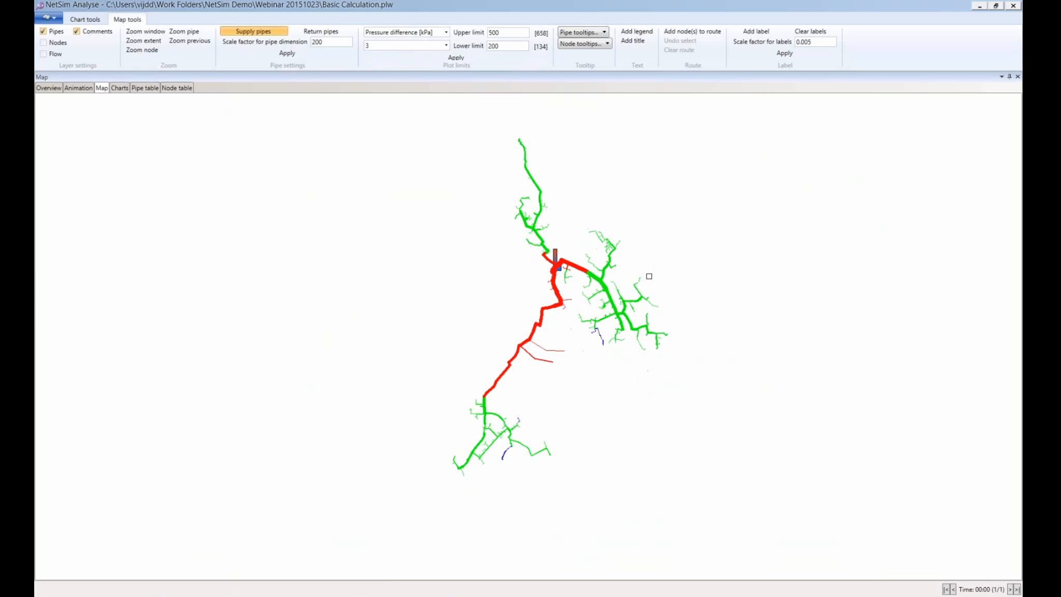
# Change the lower limit to 150 kPa and reapply to recolour the network
pyautogui.moveTo(518, 45); pyautogui.dragTo(457, 48)
pyautogui.write('1')
pyautogui.click(456, 57)
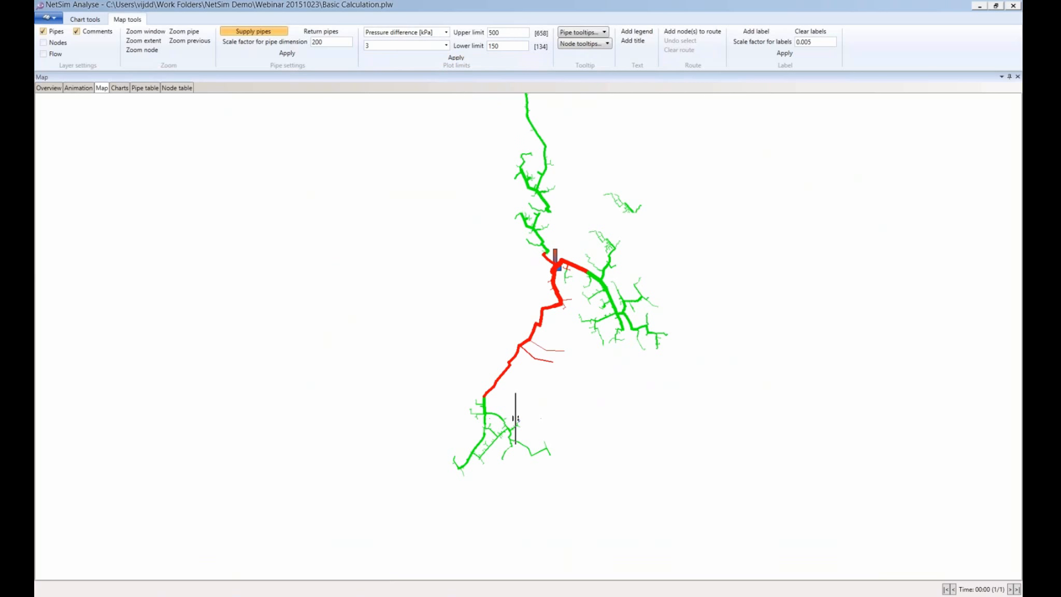
pyautogui.scroll(3, 519, 420)
pyautogui.scroll(4, 517, 420)
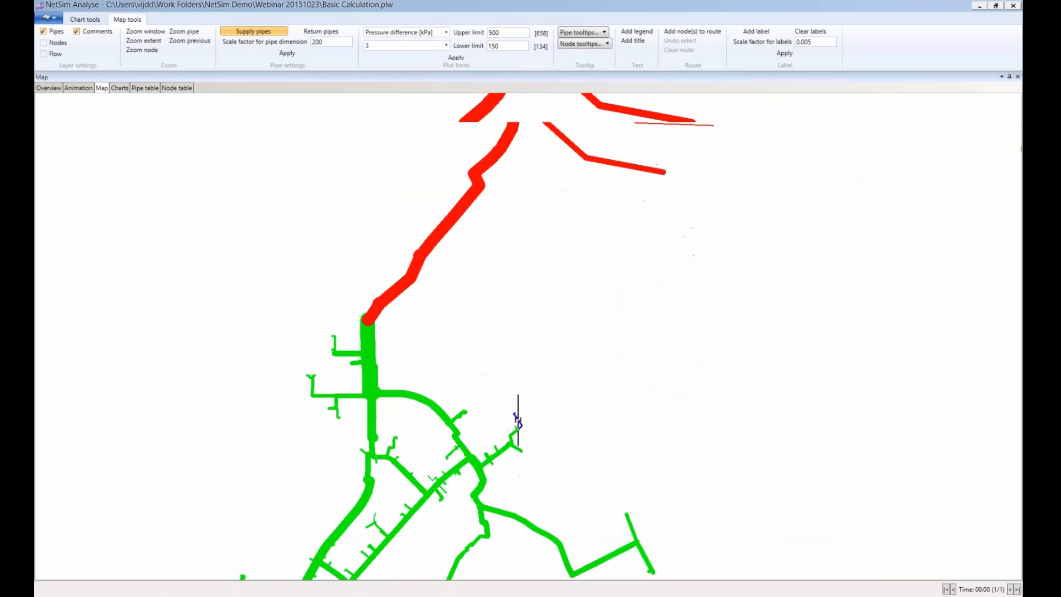
pyautogui.scroll(-5, 513, 406)
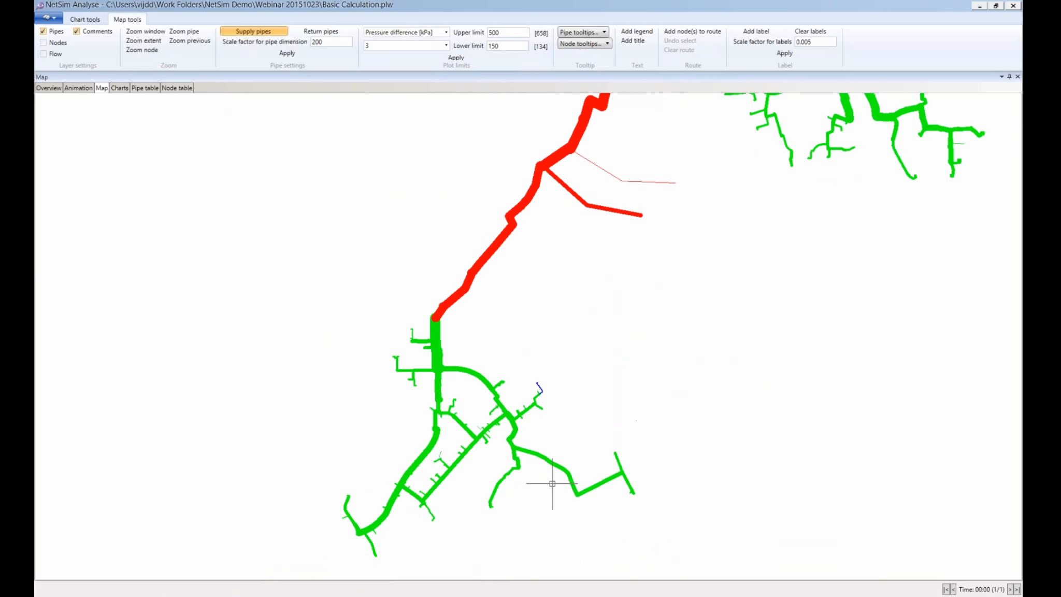
pyautogui.scroll(-1, 694, 468)
pyautogui.scroll(-1, 694, 467)
pyautogui.scroll(-1, 513, 452)
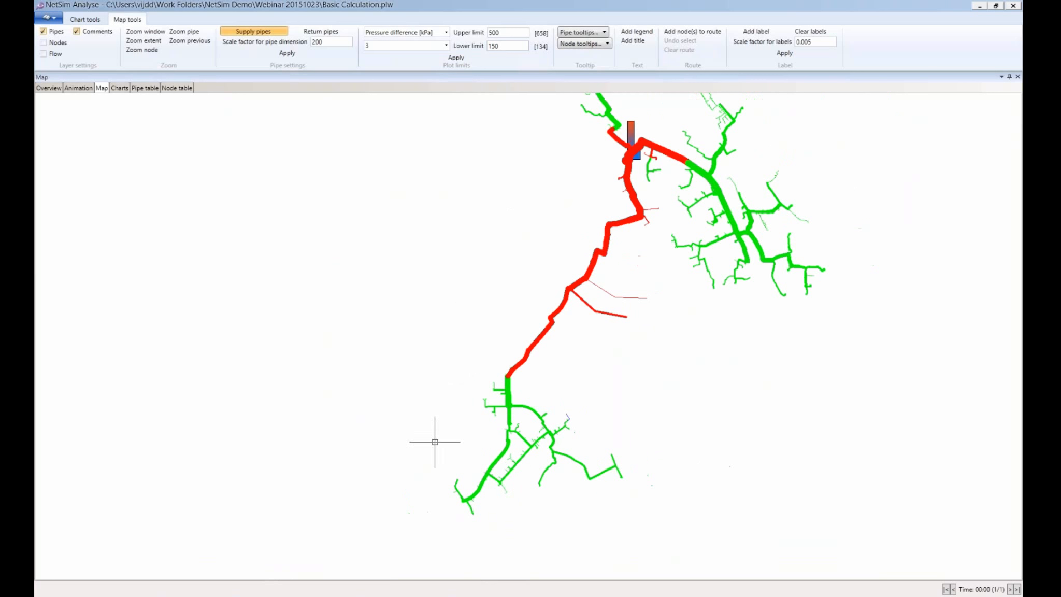
pyautogui.scroll(-1, 283, 234)
pyautogui.scroll(-1, 292, 257)
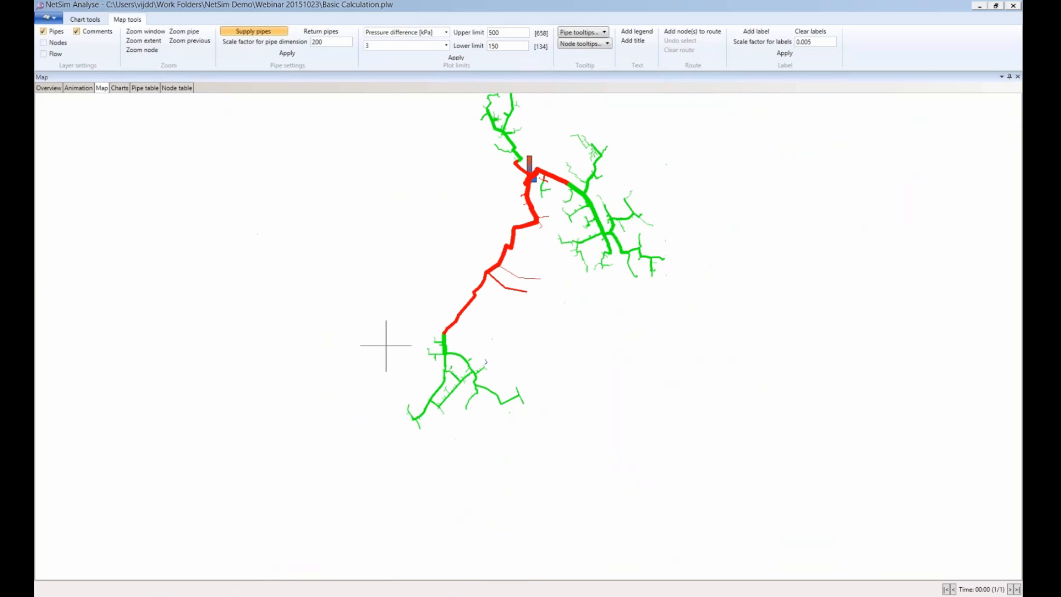
pyautogui.scroll(-1, 493, 435)
pyautogui.scroll(-1, 493, 435)
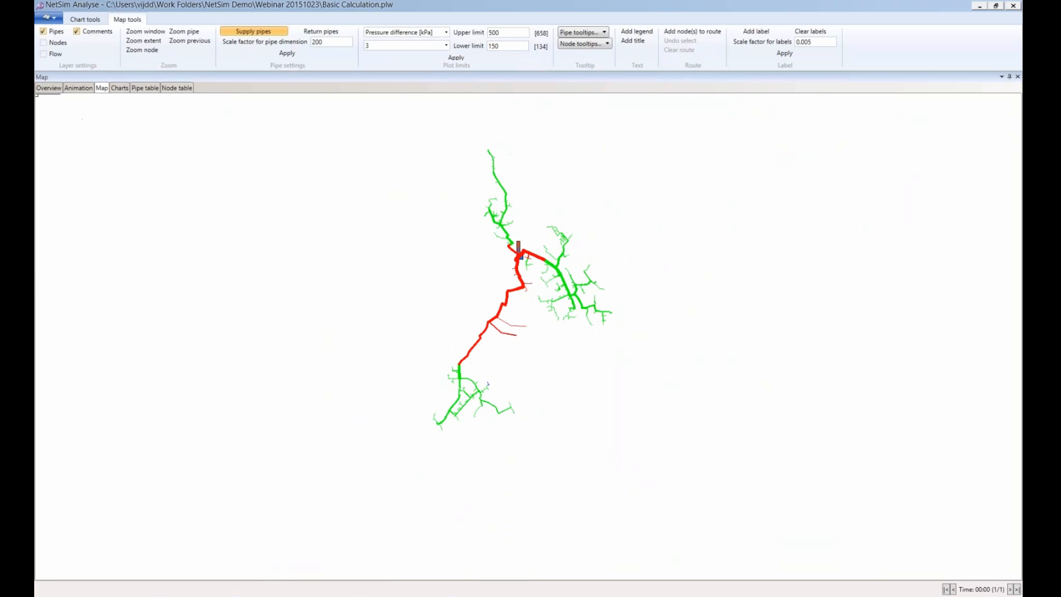
pyautogui.click(50, 88)
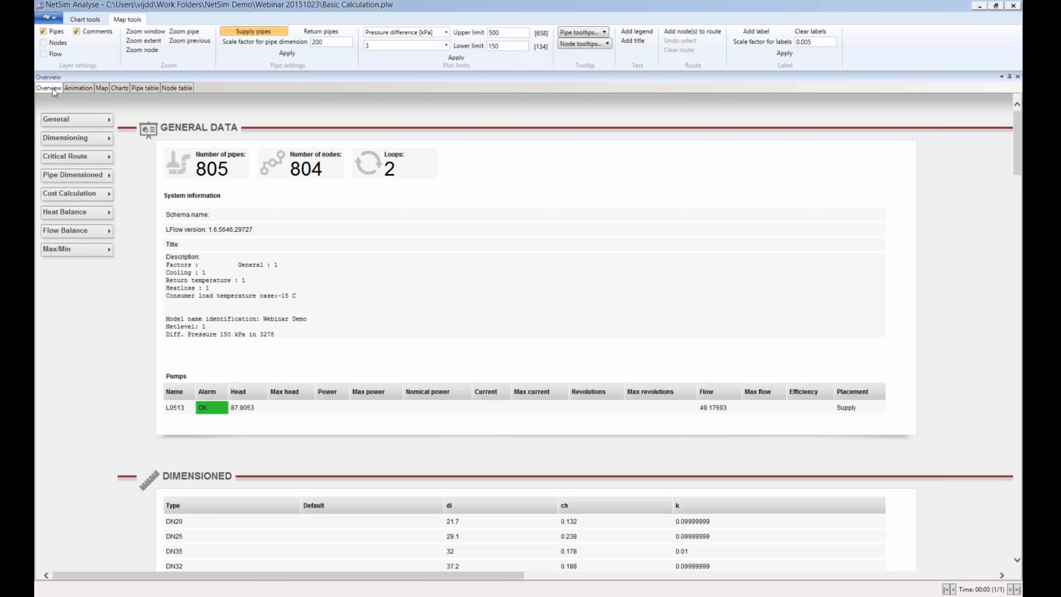
pyautogui.moveTo(256, 412); pyautogui.dragTo(227, 413)
pyautogui.click(102, 88)
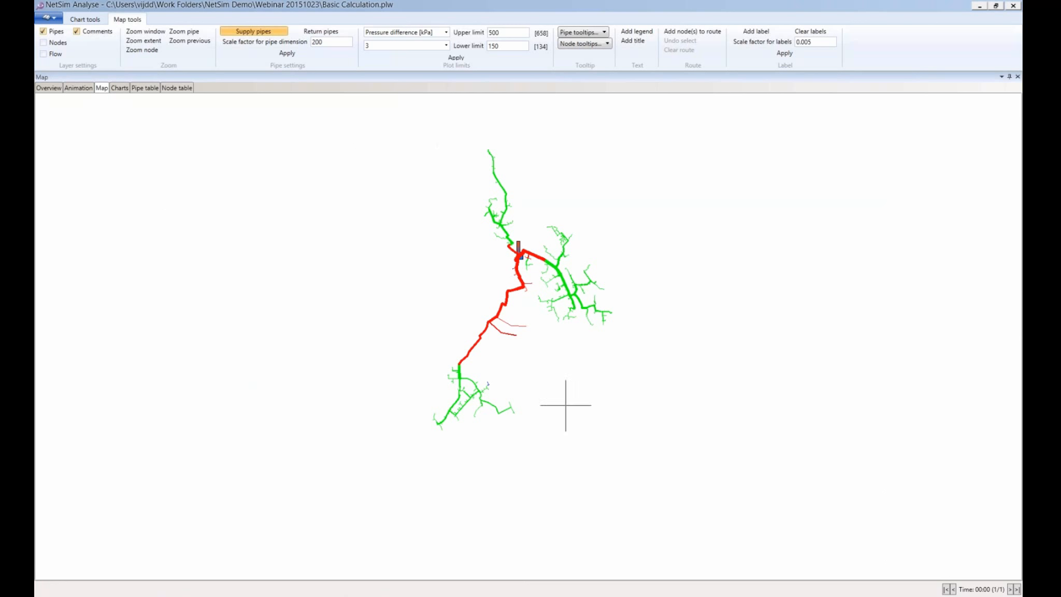
pyautogui.scroll(1, 502, 370)
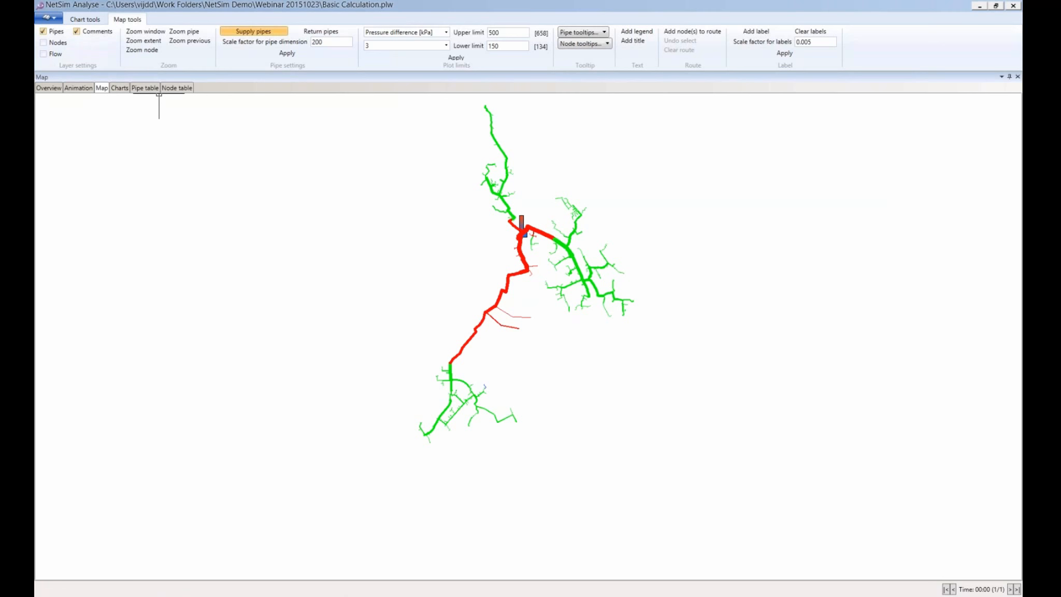
pyautogui.click(49, 88)
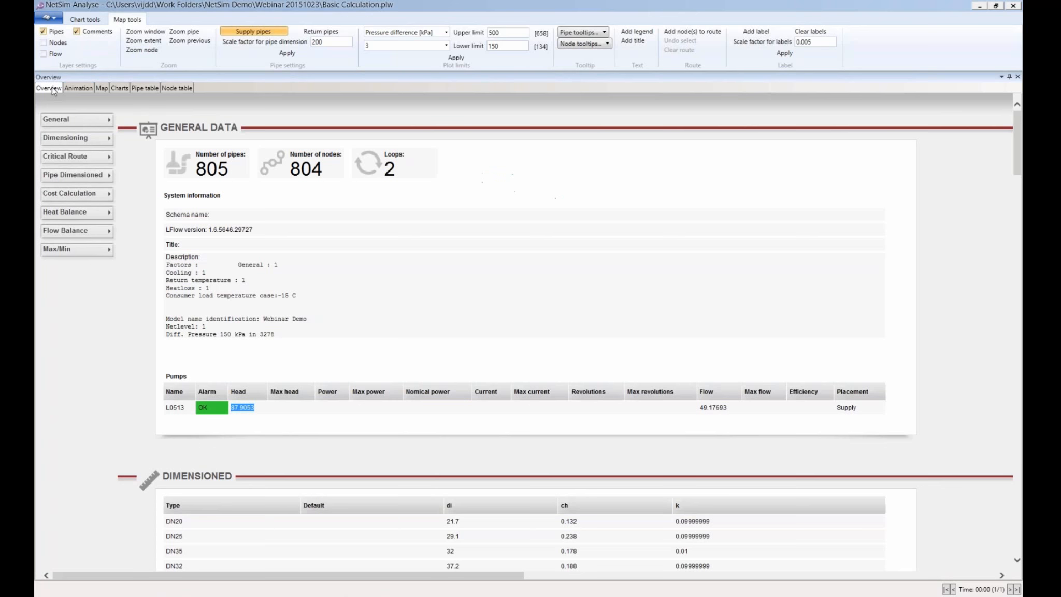
pyautogui.click(102, 89)
pyautogui.scroll(-1, 611, 416)
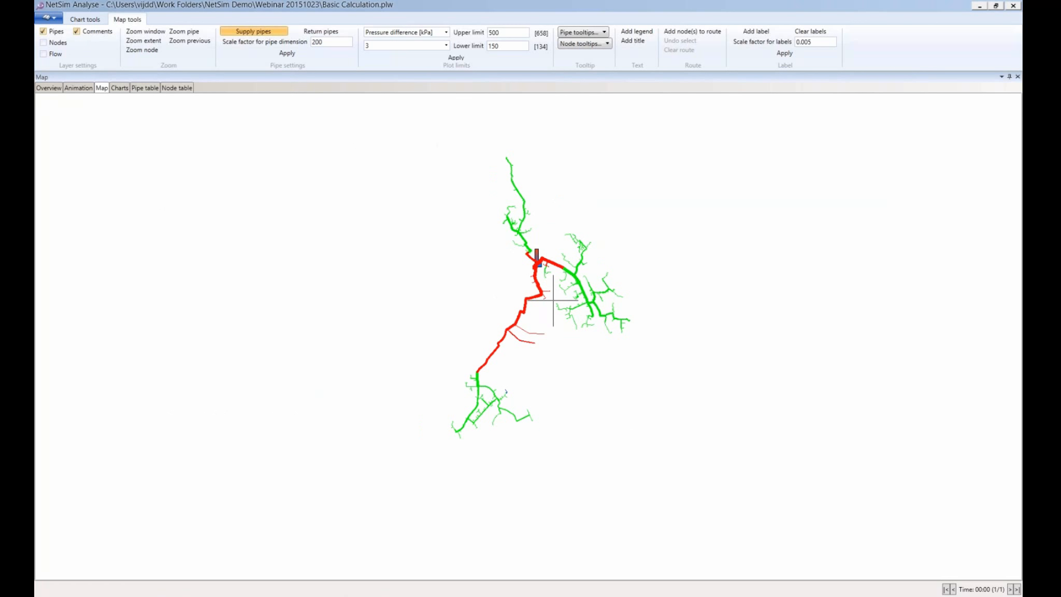
pyautogui.scroll(1, 553, 300)
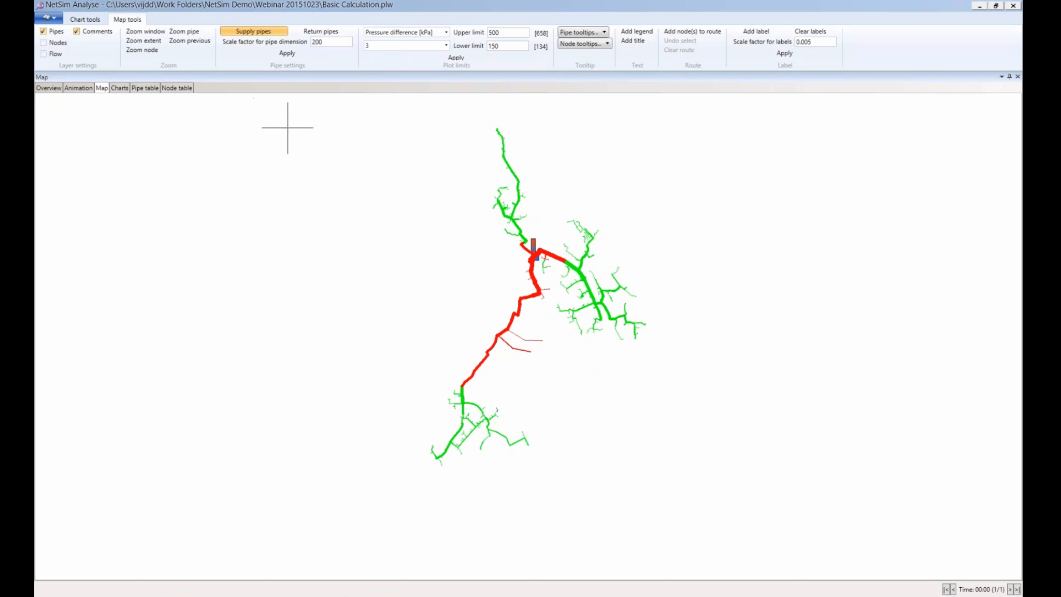
# Pick nodes PC1 and 3010 as a route and chart its supply and return pressure (about 4500 m)
pyautogui.click(709, 30)
pyautogui.scroll(1, 484, 276)
pyautogui.scroll(1, 499, 265)
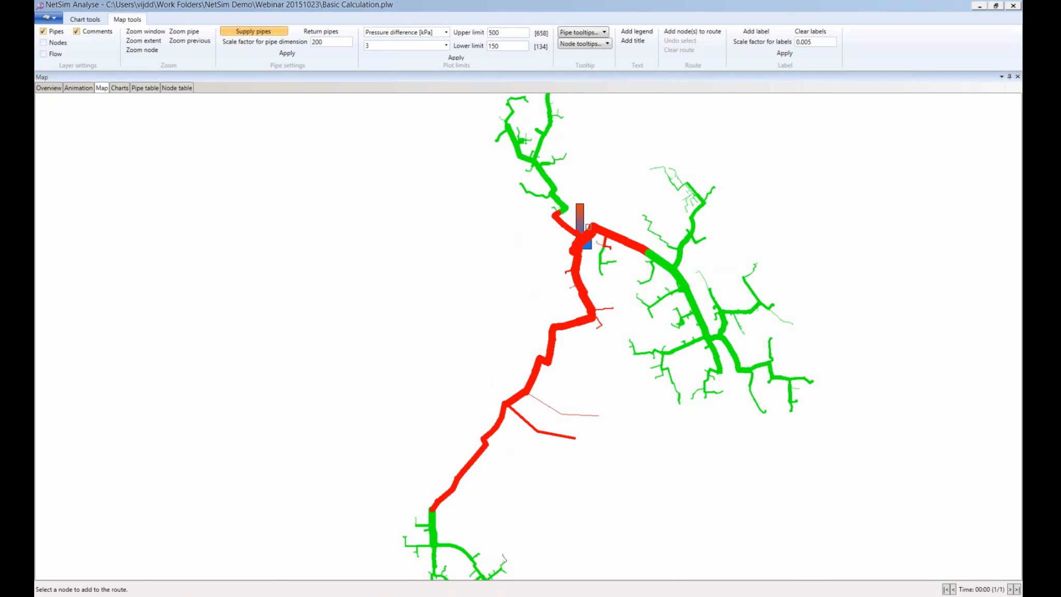
pyautogui.click(58, 43)
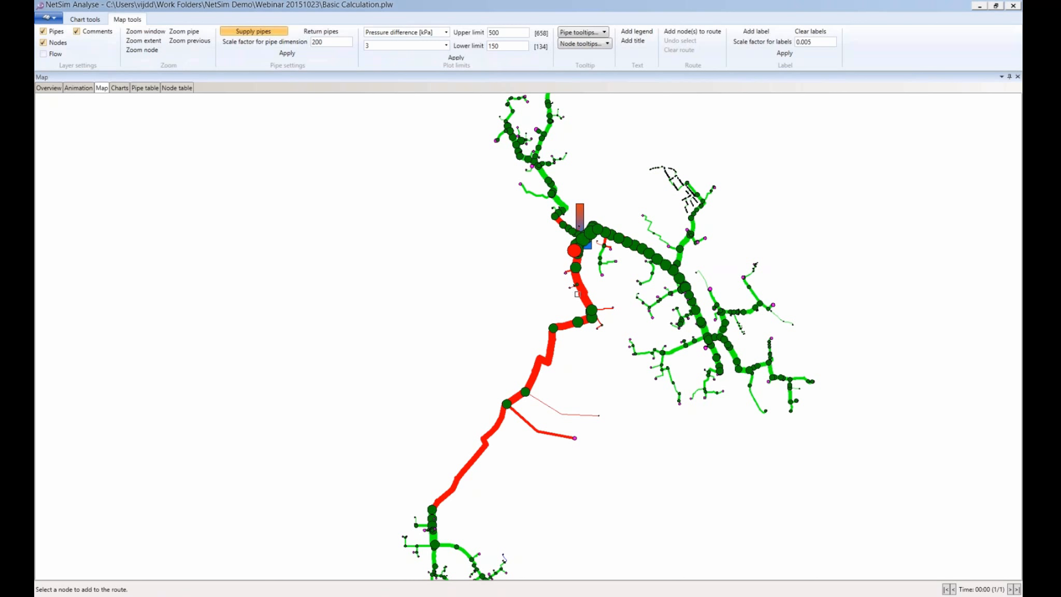
pyautogui.click(574, 251)
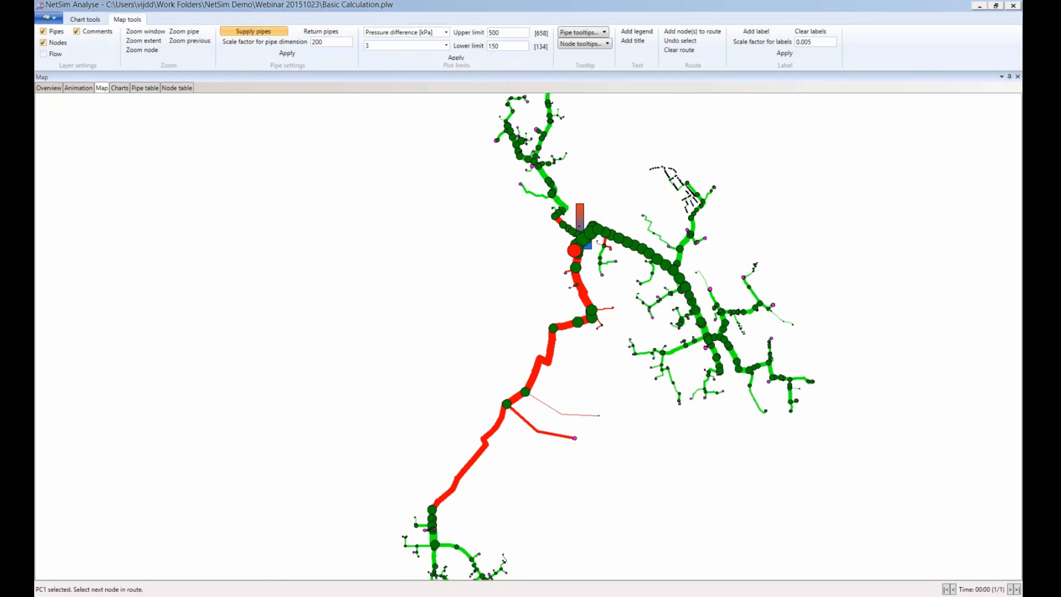
pyautogui.scroll(-2, 417, 315)
pyautogui.scroll(3, 499, 471)
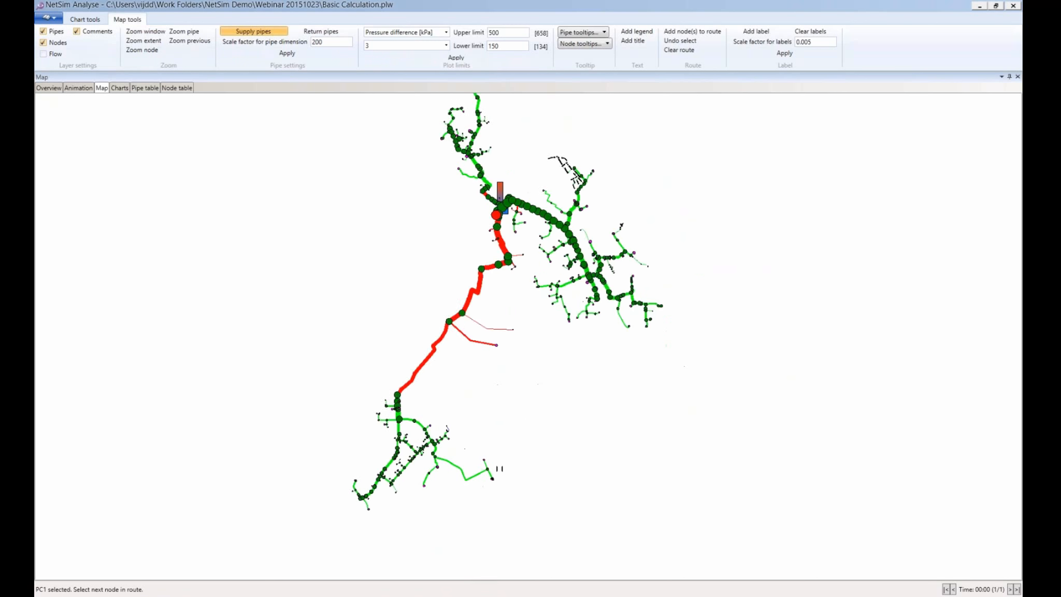
pyautogui.click(476, 454)
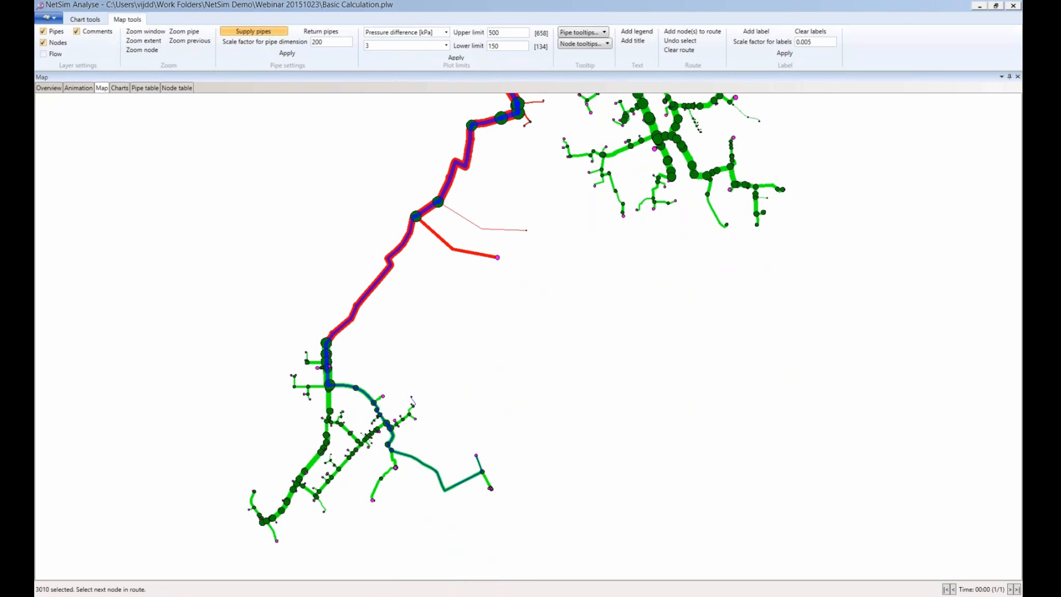
pyautogui.click(120, 88)
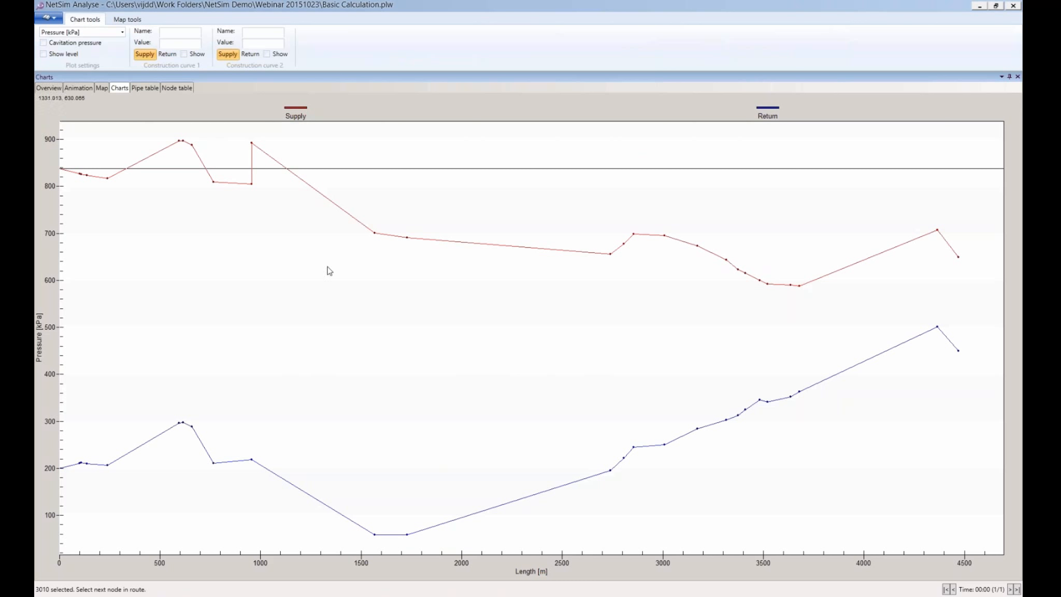
# Switch the route chart's quantity to Pressure level [kPa]
pyautogui.click(123, 33)
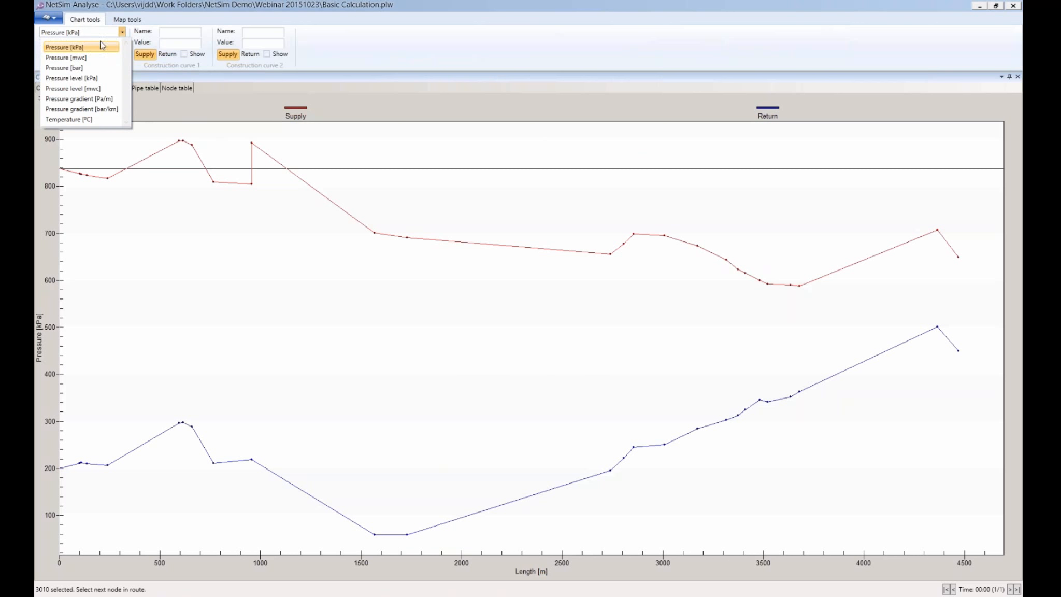
pyautogui.click(91, 78)
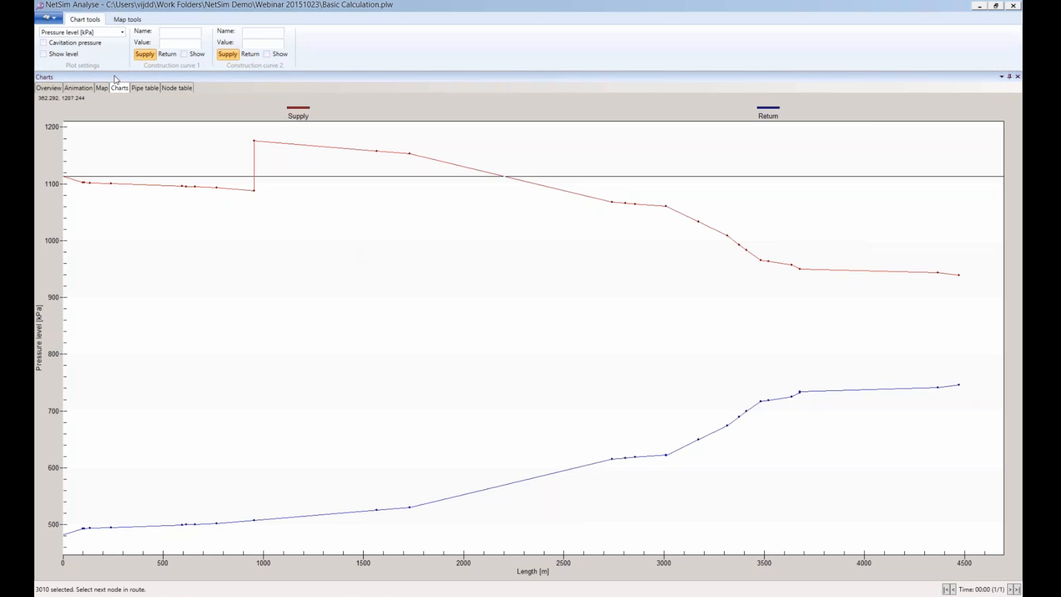
# Add the supply and return cavitation pressure curves to the route chart
pyautogui.click(75, 46)
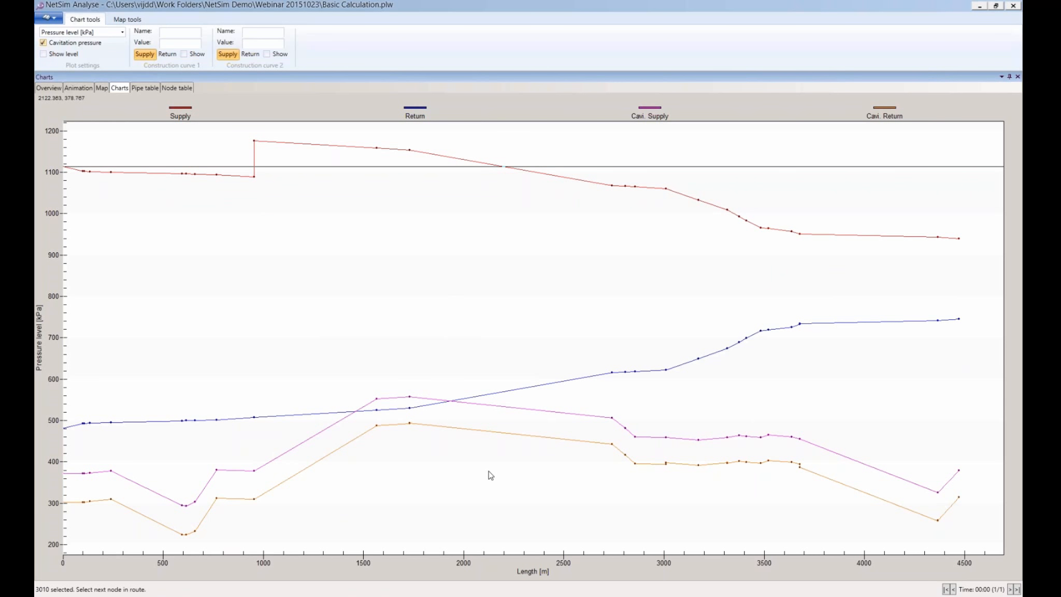
# Return to the network map and zoom out to see the PC1–3010 route across the whole network
pyautogui.click(102, 88)
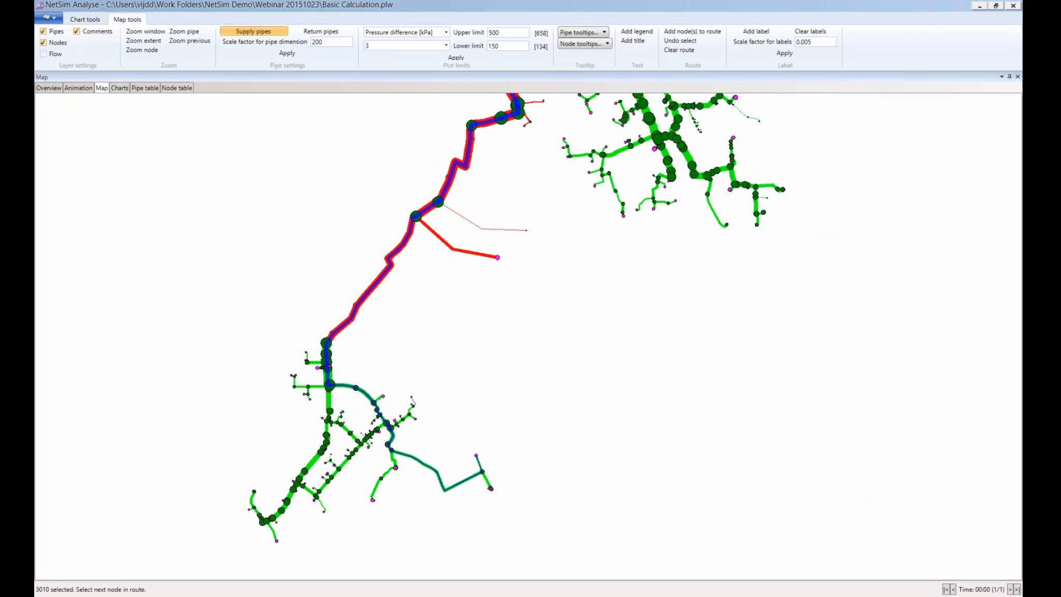
pyautogui.scroll(-2, 562, 358)
pyautogui.scroll(-1, 604, 433)
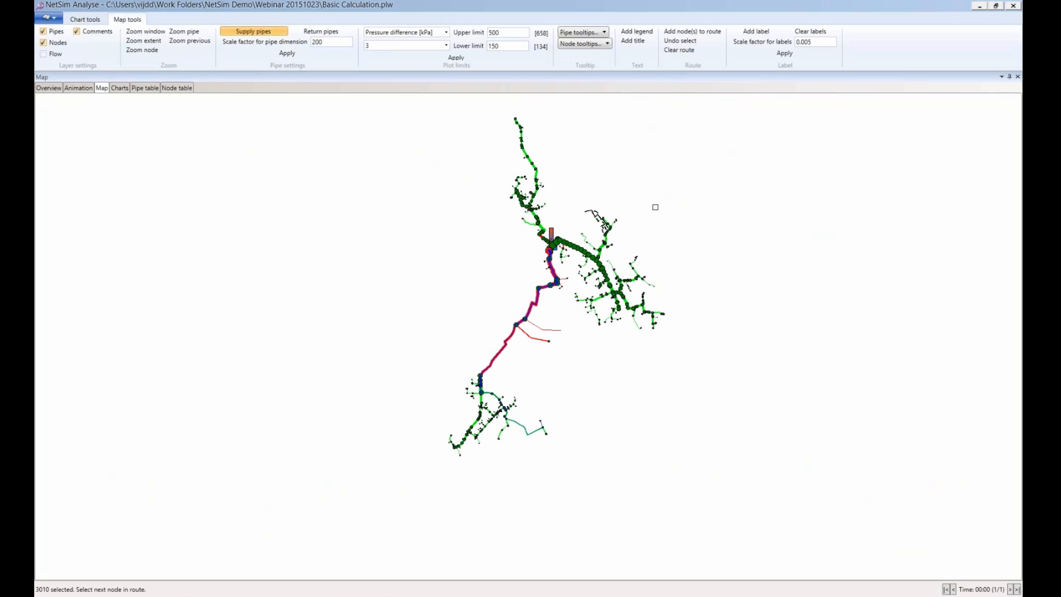
pyautogui.scroll(1, 622, 170)
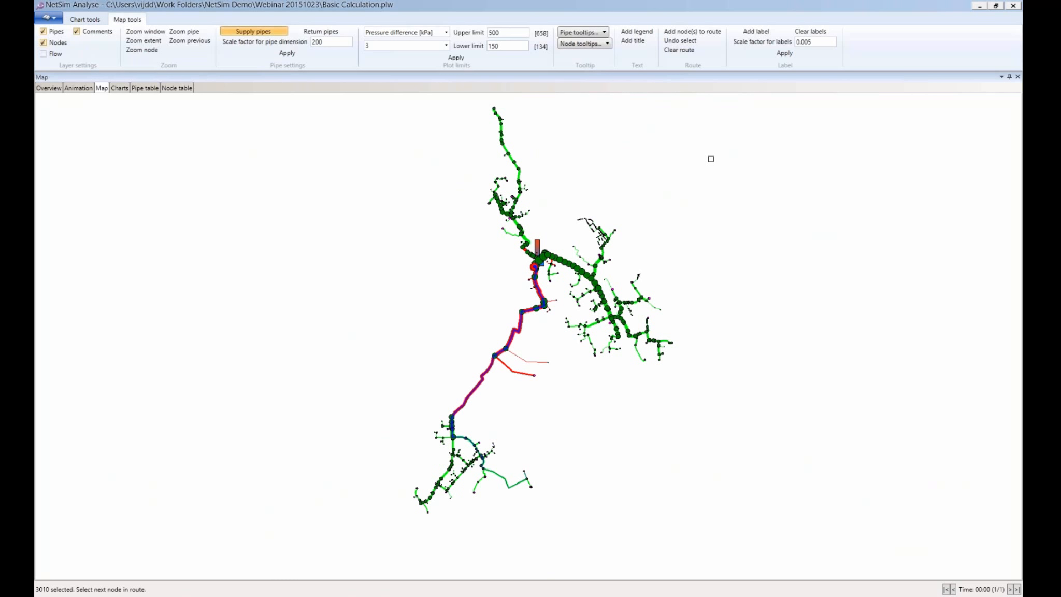
# Close the analysis window and reopen the calculation module with manual settings enabled
pyautogui.click(1015, 7)
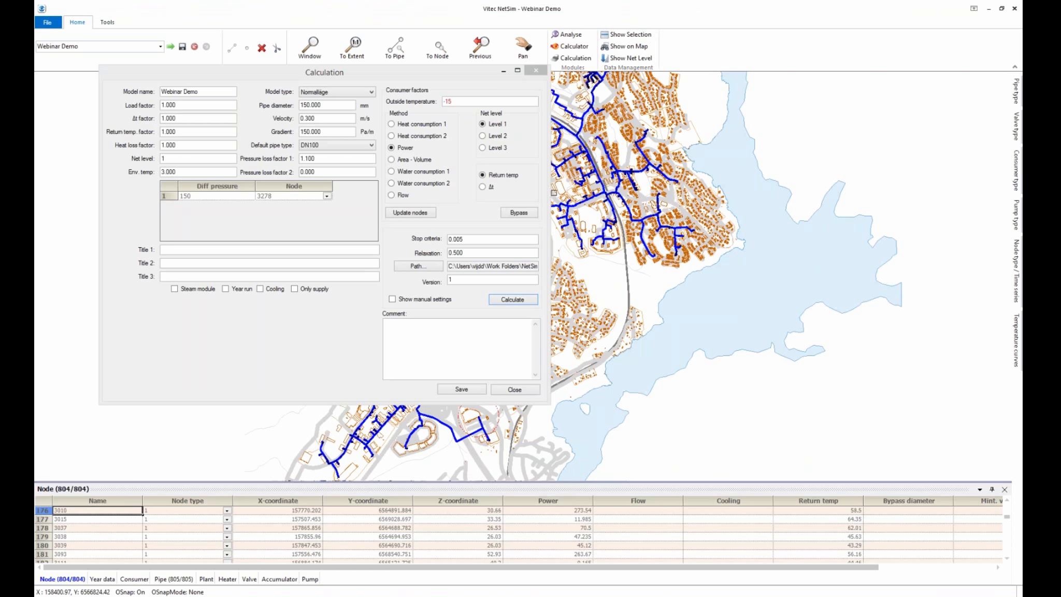
pyautogui.moveTo(483, 73); pyautogui.dragTo(460, 96)
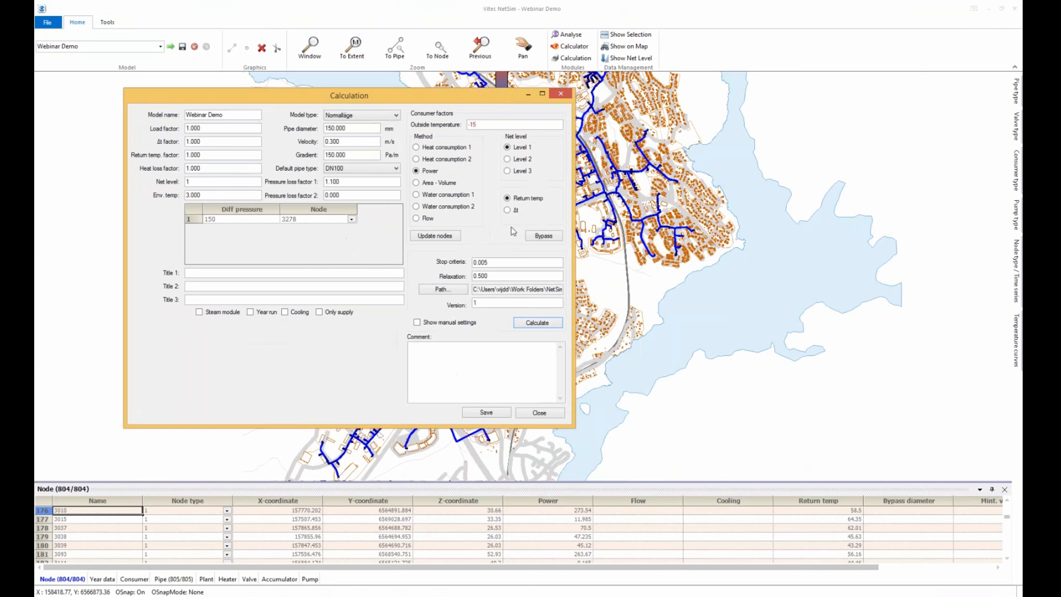
pyautogui.click(536, 324)
pyautogui.click(464, 323)
pyautogui.click(527, 323)
# Select a Dynamic calculation using Basic Calculation.cf1 as the time-series file
pyautogui.click(207, 204)
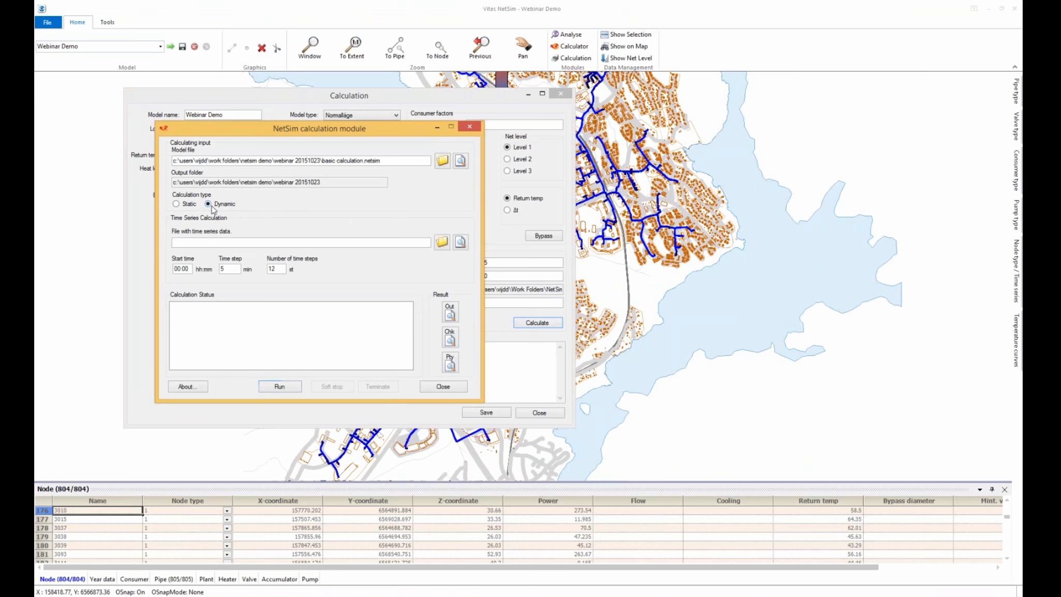
pyautogui.click(441, 247)
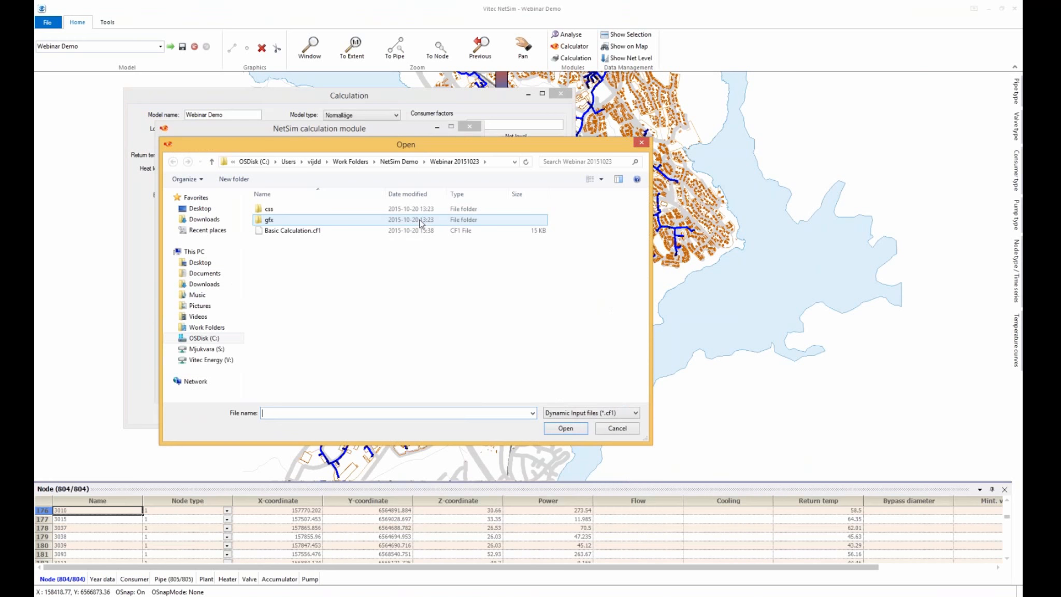
pyautogui.click(317, 230)
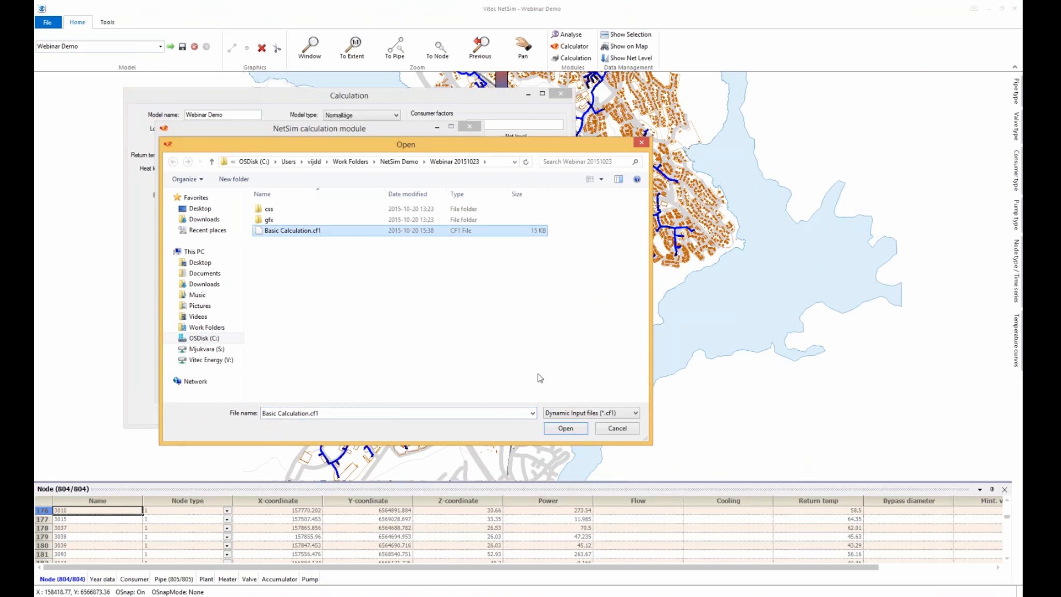
pyautogui.click(578, 430)
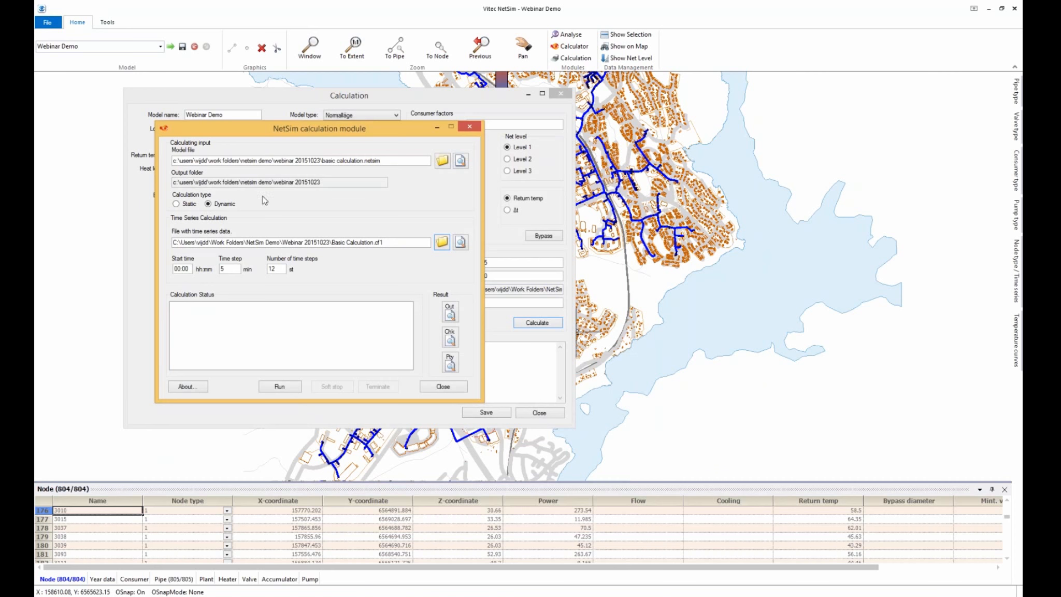
# Run it from 09:00 with 16 fifteen-minute steps and open the results in Analyse
pyautogui.click(179, 269)
pyautogui.press('Tab')
pyautogui.write('16')
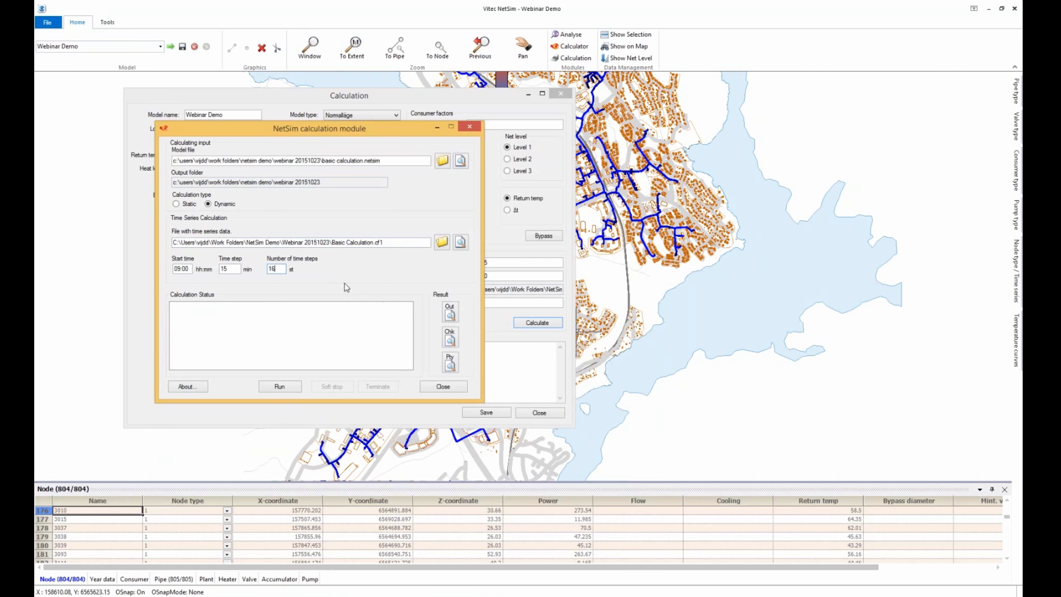
pyautogui.click(281, 386)
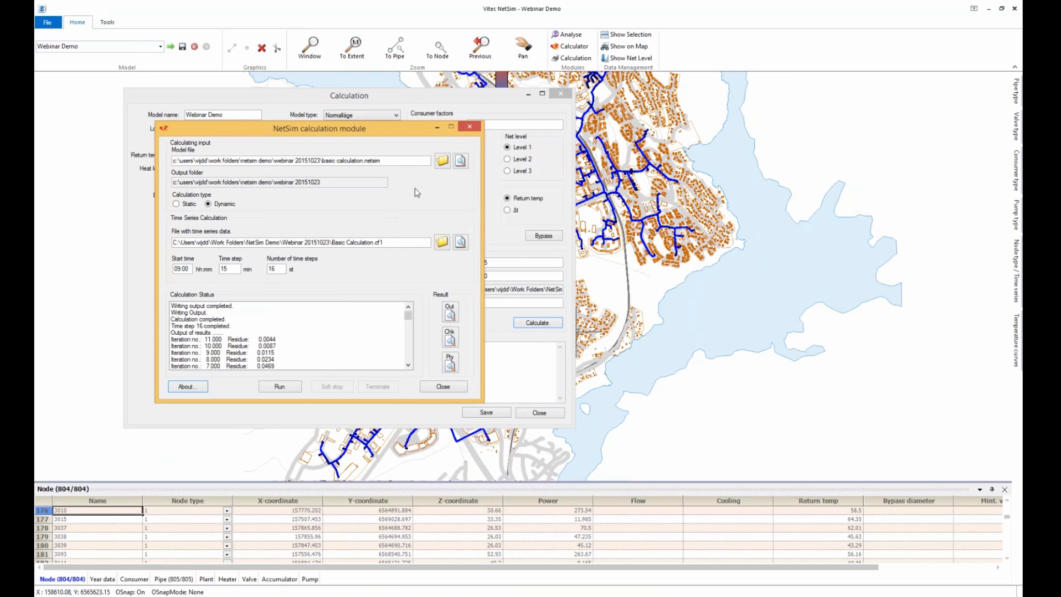
pyautogui.click(570, 34)
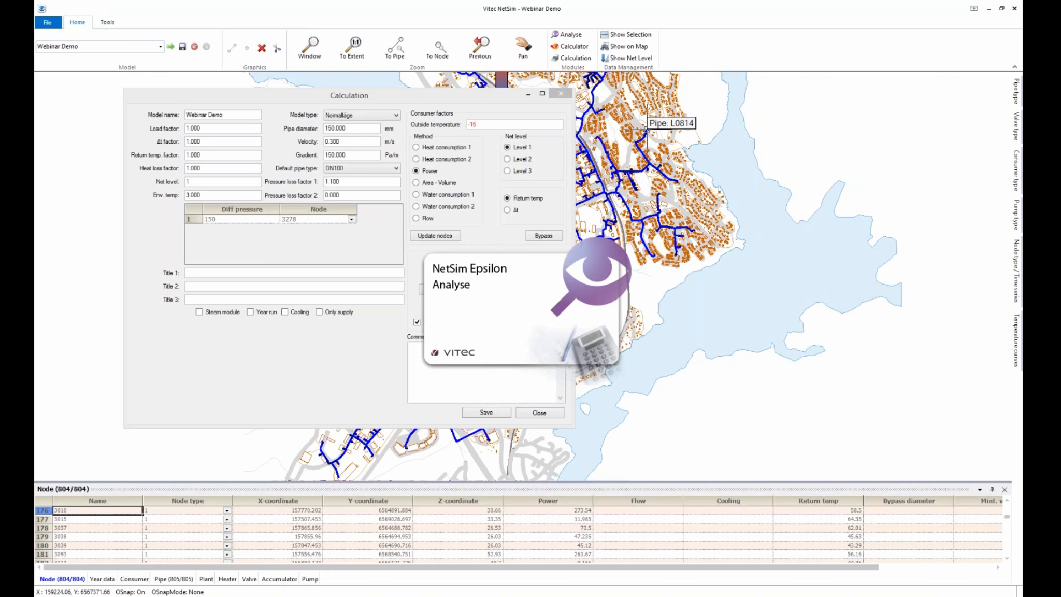
# Maximize Analyse and set the supply temperature colour limits to 80 (lower) and 95 (upper)
pyautogui.click(576, 144)
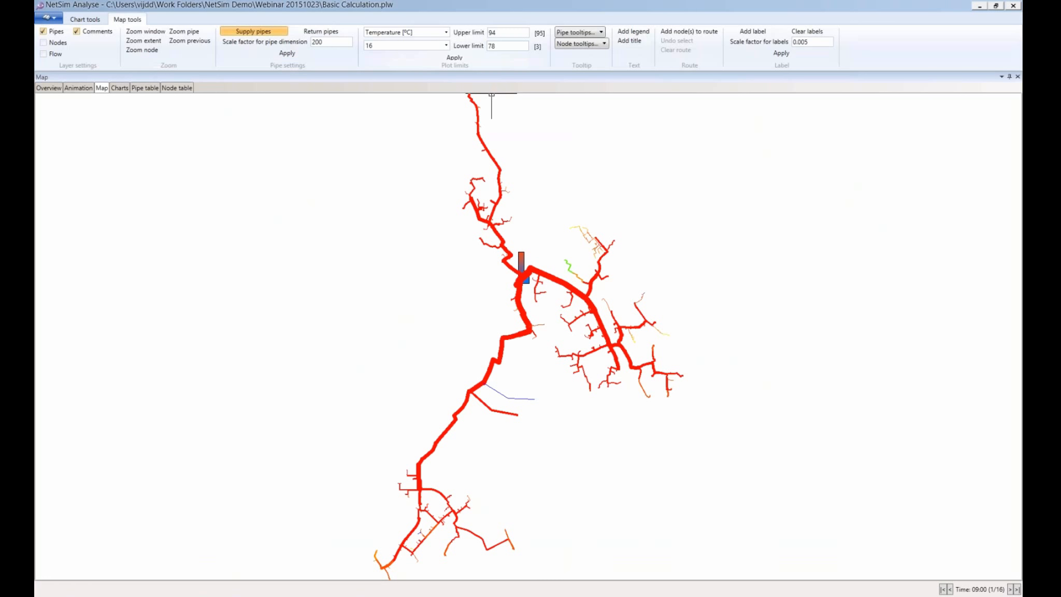
pyautogui.doubleClick(509, 45)
pyautogui.press('BackSpace')
pyautogui.write('80')
pyautogui.doubleClick(510, 34)
pyautogui.write('95')
# Step the results forward to 09:15 and back to 09:00
pyautogui.moveTo(517, 284)
pyautogui.scroll(-1, 218, 227)
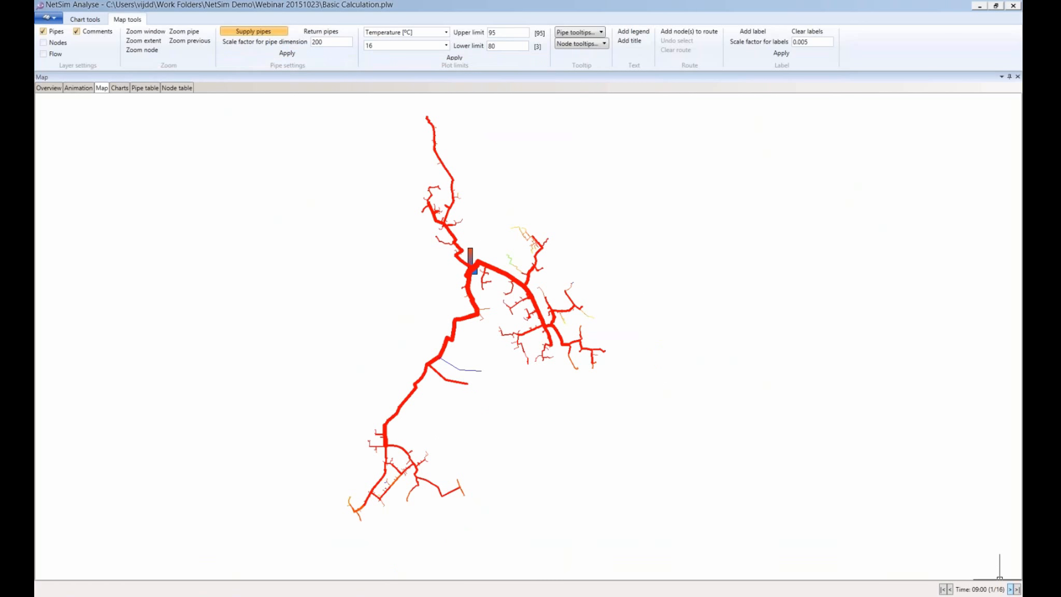
pyautogui.click(1011, 589)
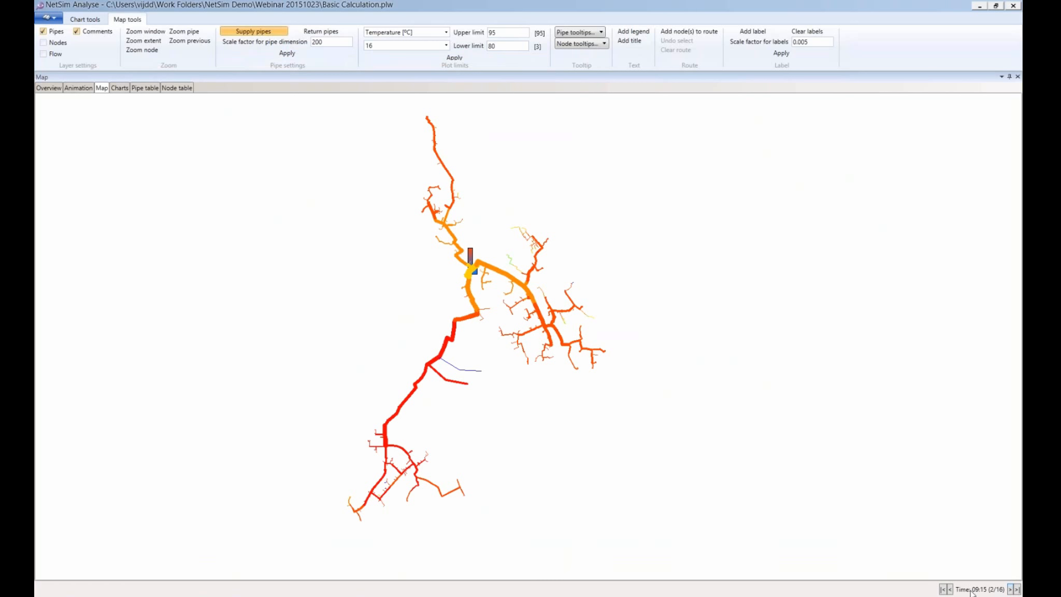
pyautogui.click(950, 589)
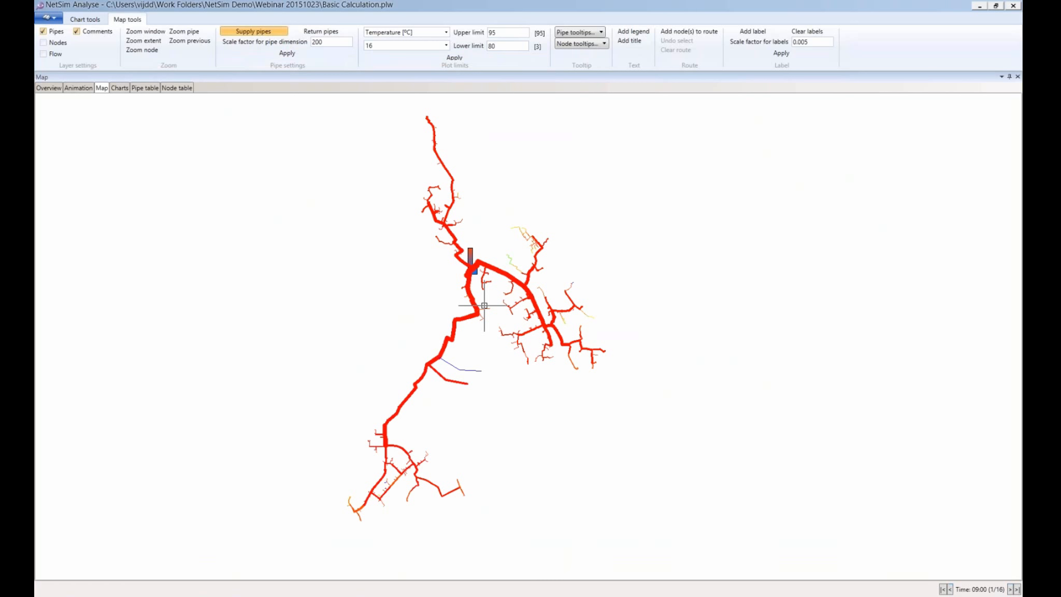
# Place a temperature legend right of the network and create the 16-step temperature animation
pyautogui.rightClick(192, 213)
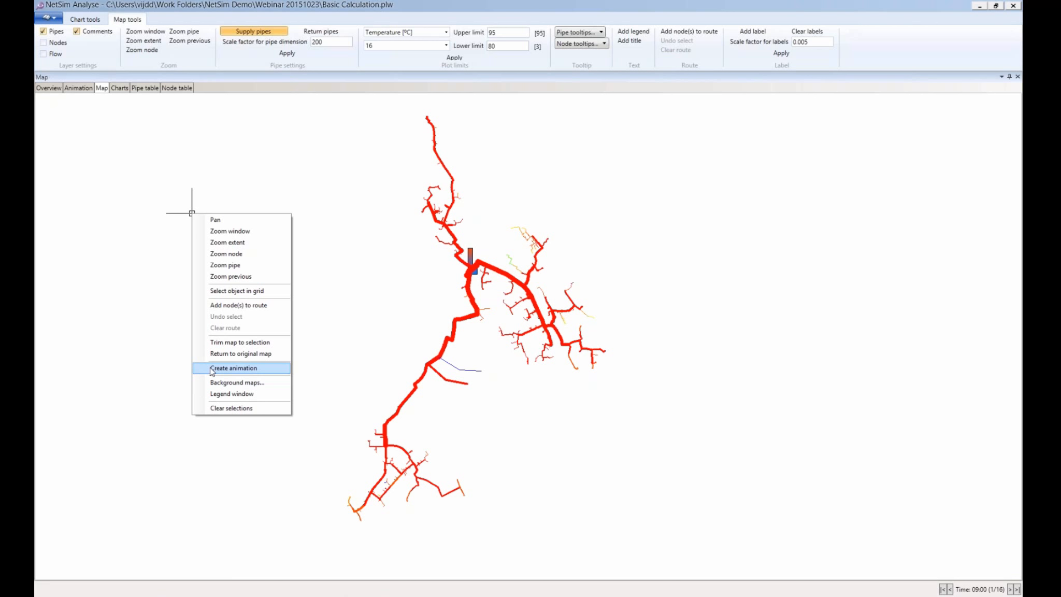
pyautogui.click(233, 367)
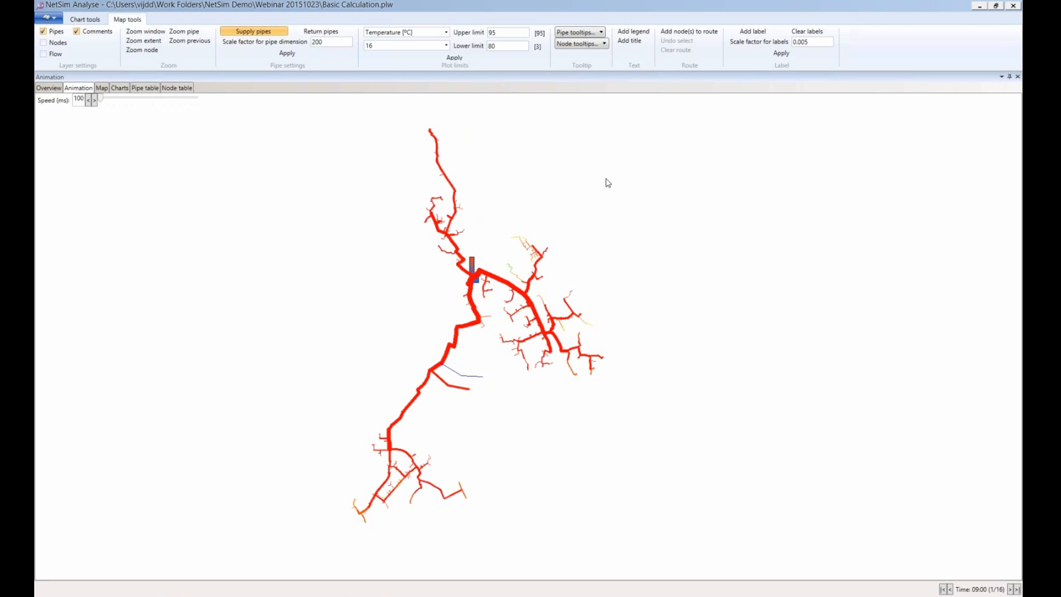
pyautogui.click(102, 88)
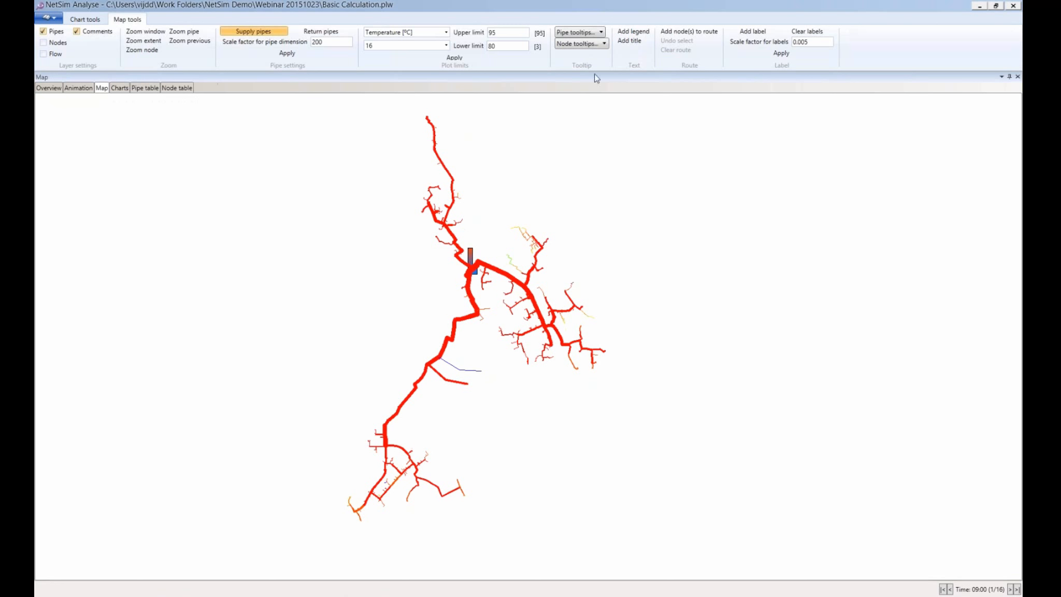
pyautogui.click(585, 187)
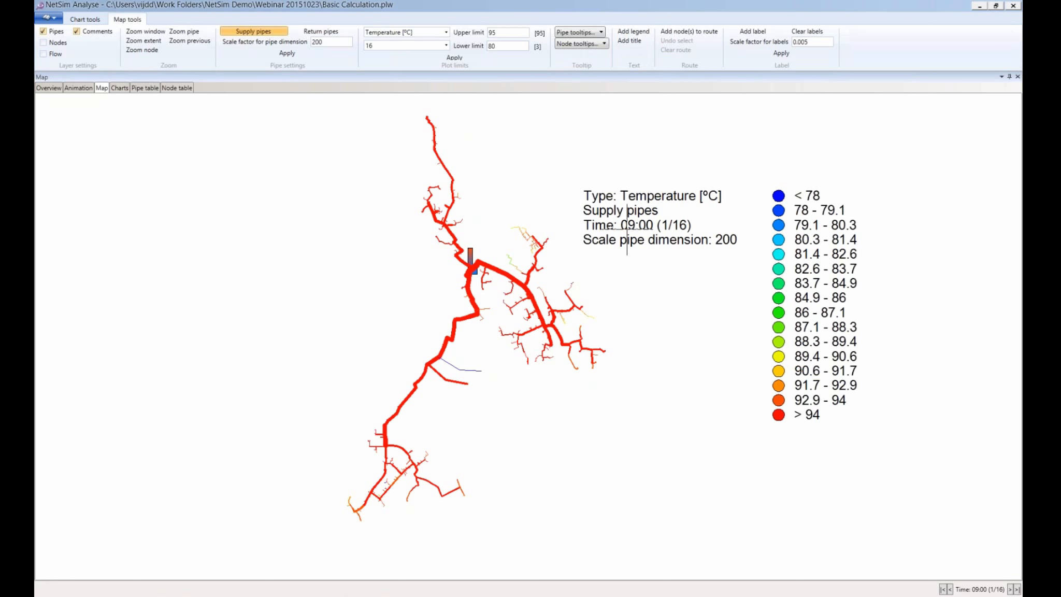
pyautogui.rightClick(135, 164)
pyautogui.click(172, 320)
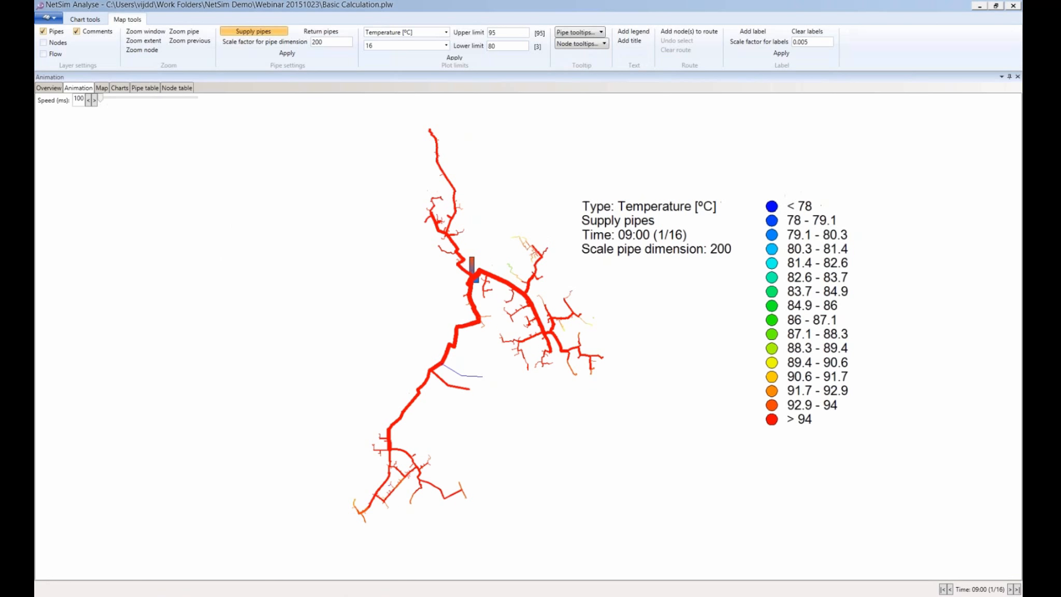
# Slow the animation to 2000 ms per step, then return to the static map and minimize Analyse
pyautogui.click(79, 100)
pyautogui.write('20')
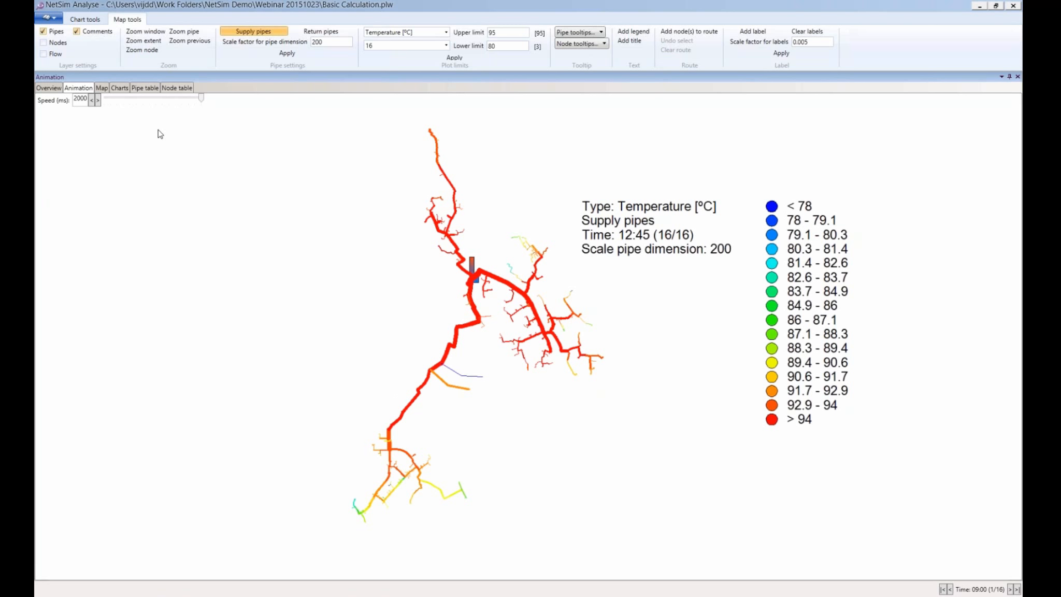
pyautogui.click(102, 88)
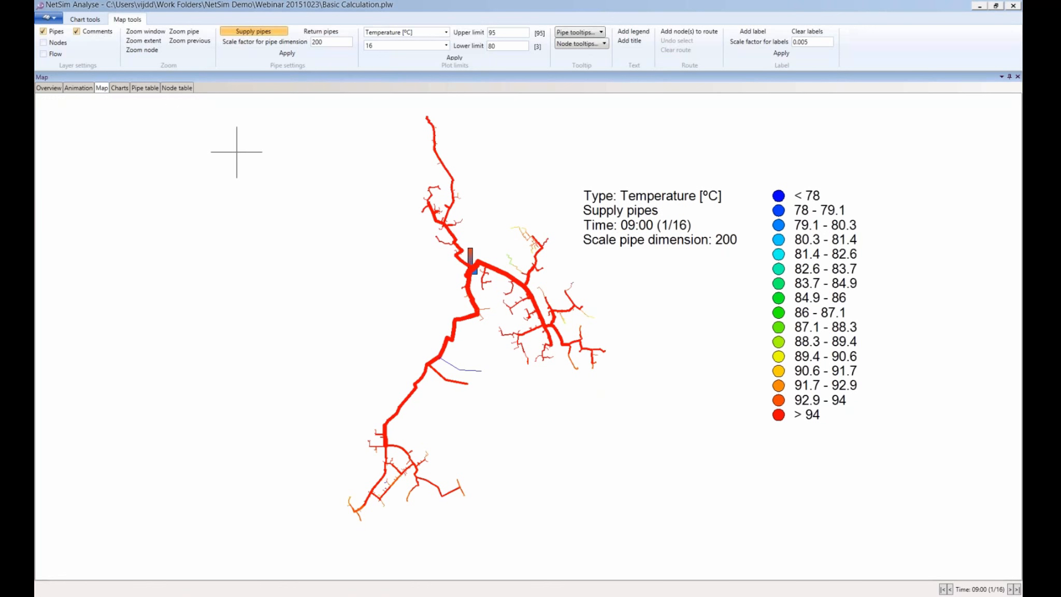
pyautogui.click(979, 7)
# Close the calculation settings and show the Plant table listing PC1 at temperature 98, static pressure 200
pyautogui.press('Escape')
pyautogui.scroll(-3, 748, 288)
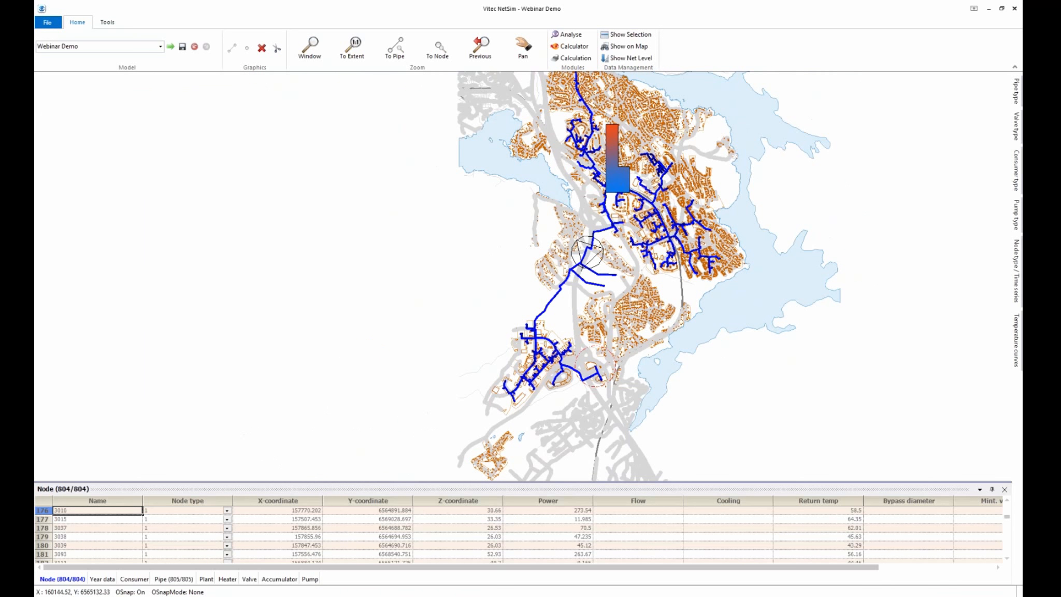
pyautogui.scroll(-2, 745, 351)
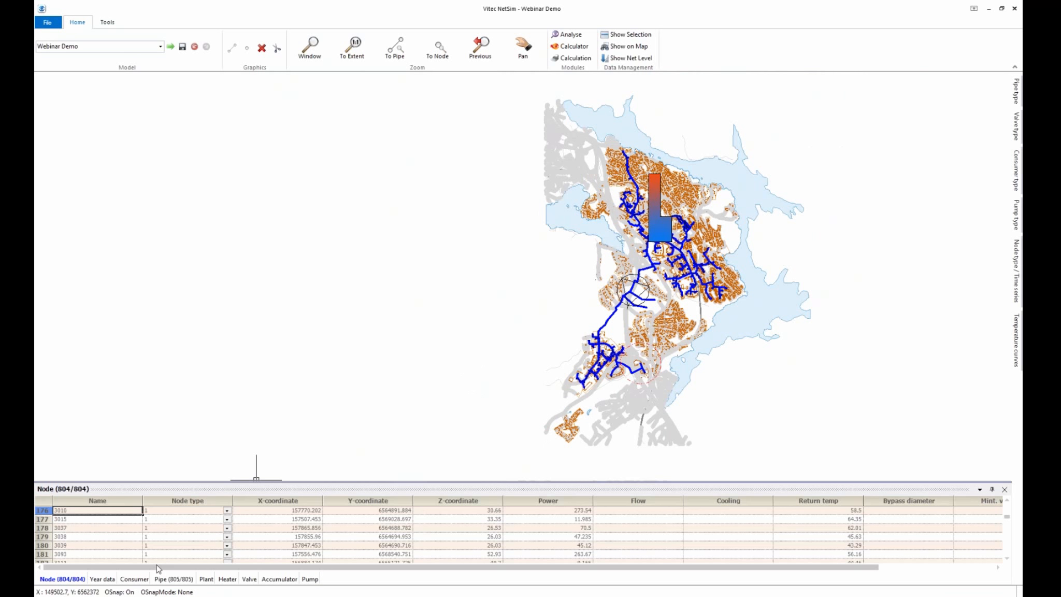
pyautogui.click(206, 579)
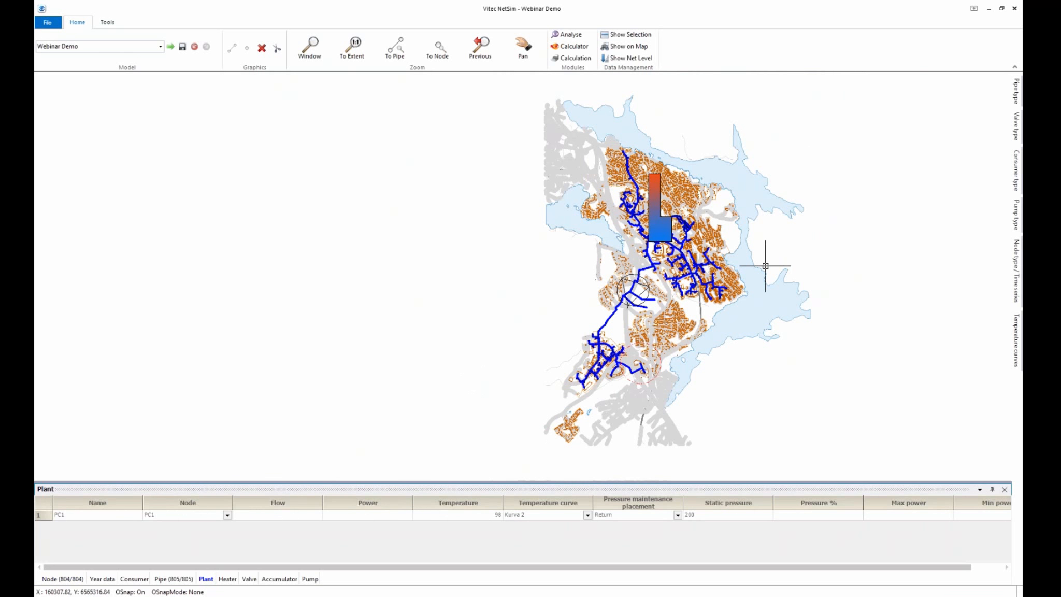
pyautogui.scroll(1, 770, 260)
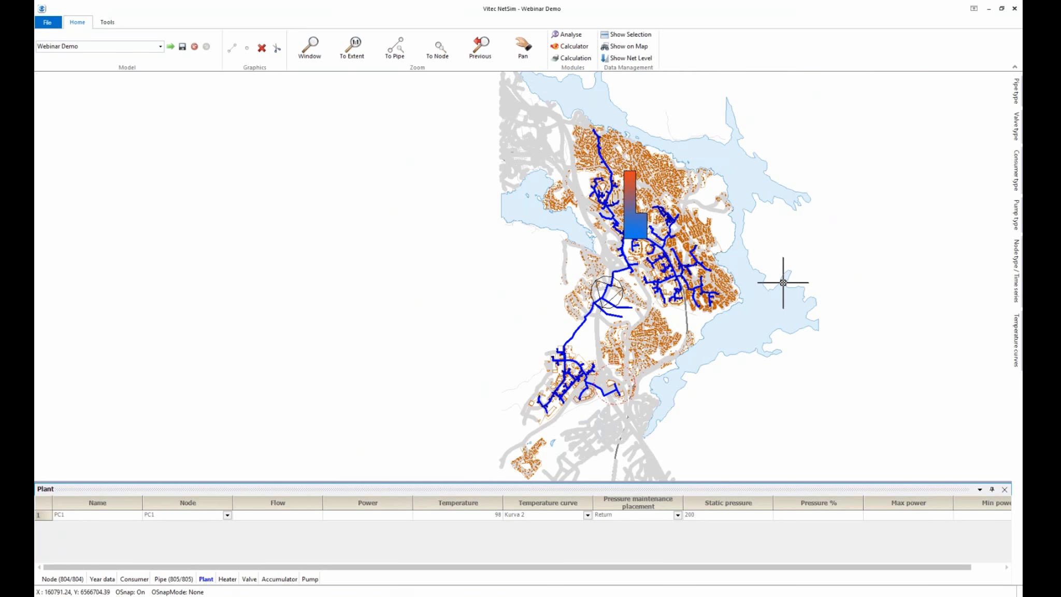
pyautogui.scroll(1, 783, 283)
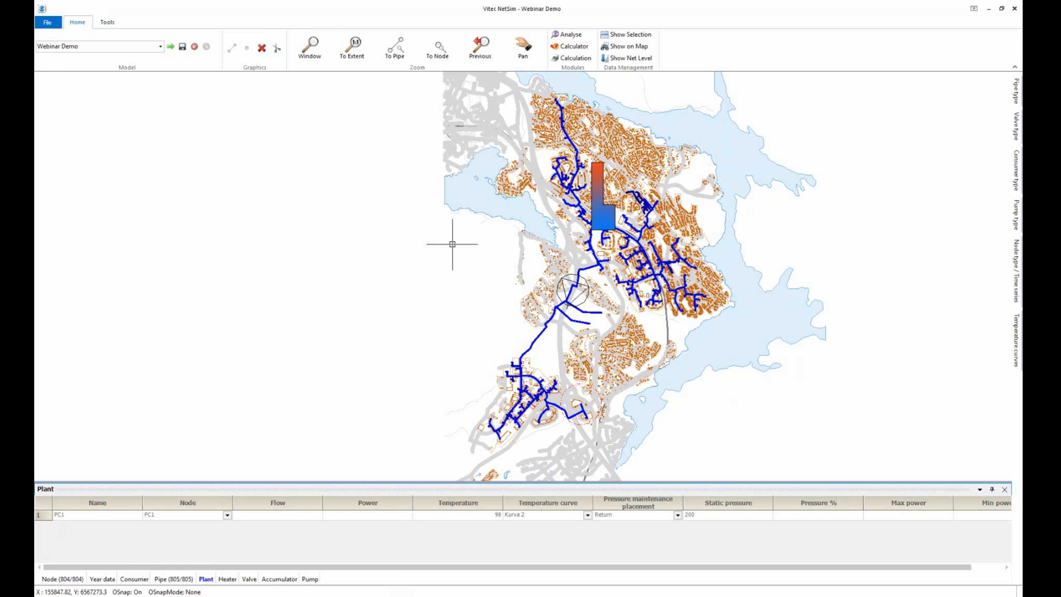
pyautogui.scroll(-1, 487, 257)
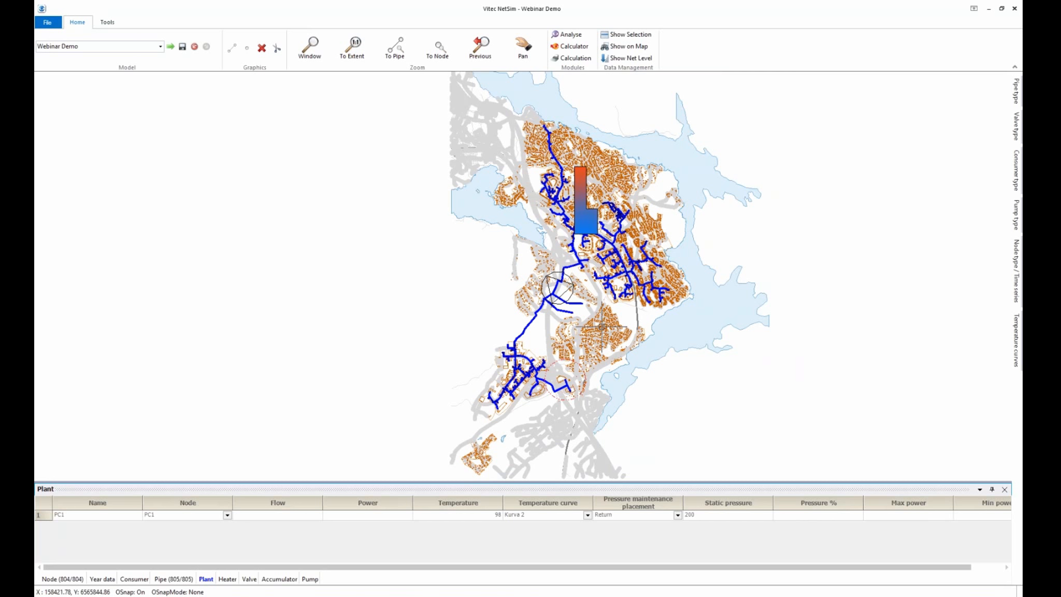
pyautogui.scroll(-1, 602, 326)
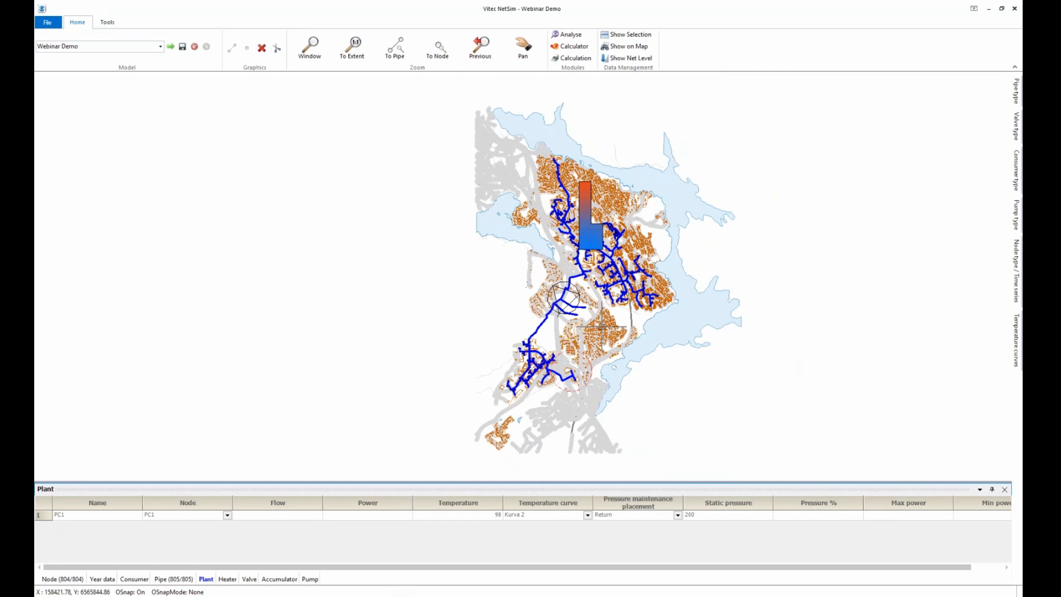